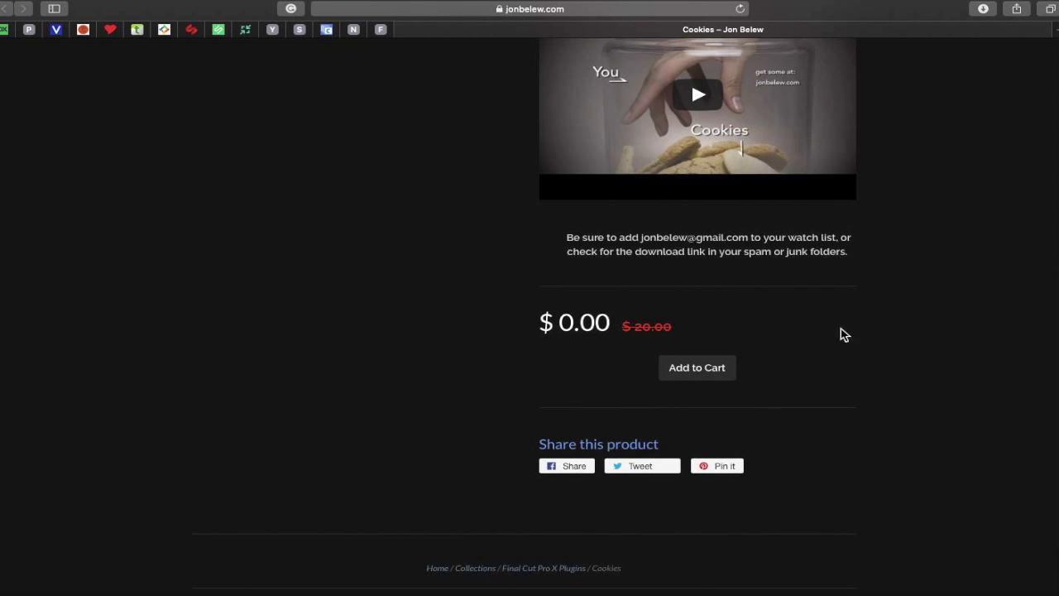
{"action": "scroll", "coordinate": [1049, 371], "scroll_direction": "up", "scroll_amount": 10}
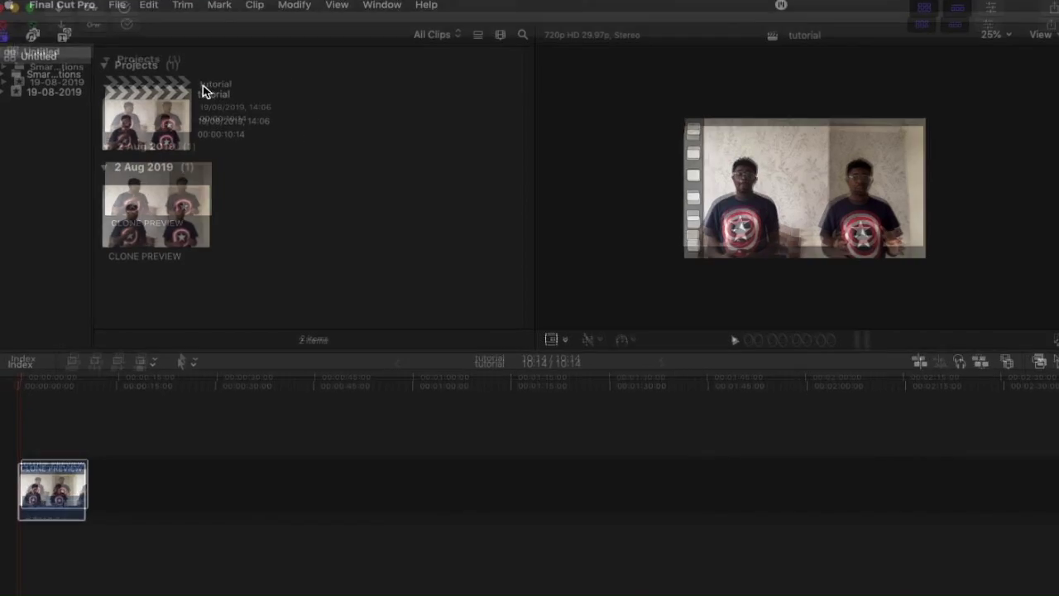
- Minimize the video editor, move the Cucoloris Package 1 folder inward on the desktop, and open its Black subfolder
{"action": "left_click", "coordinate": [24, 37]}
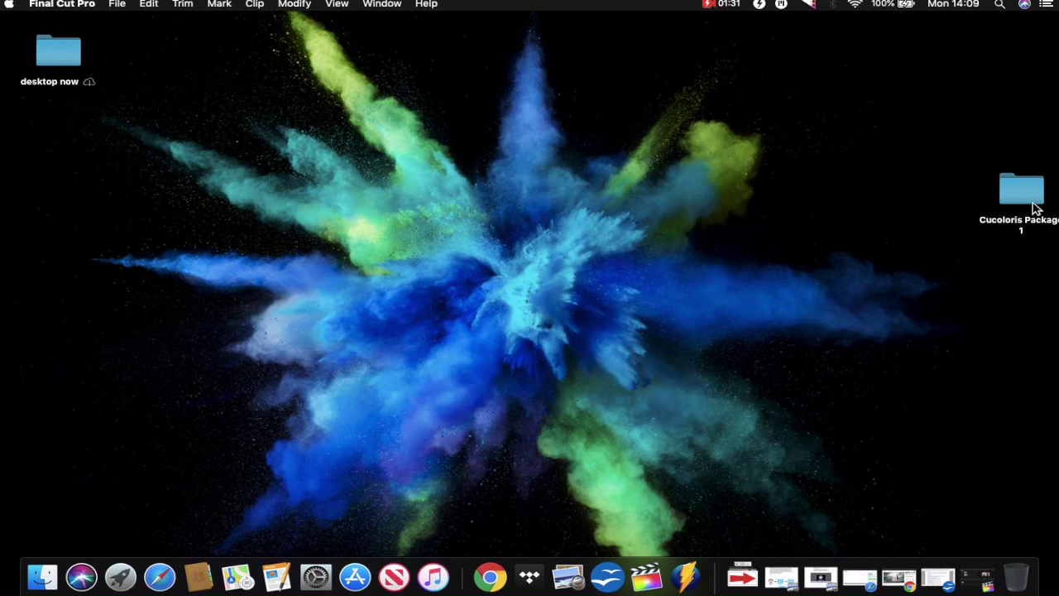
{"action": "left_click_drag", "start_coordinate": [1030, 194], "coordinate": [888, 122]}
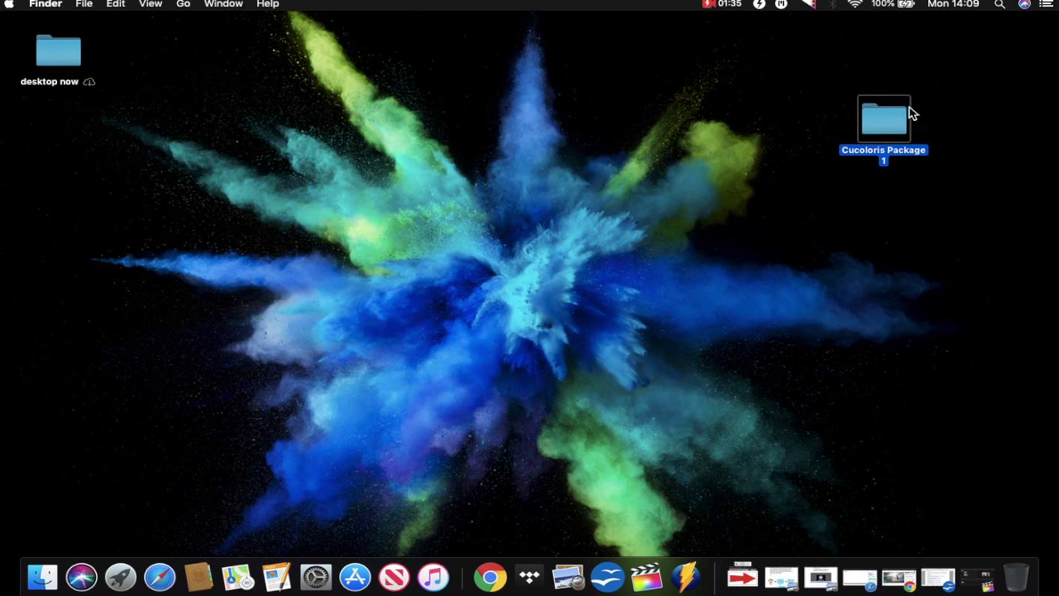
{"action": "left_click", "coordinate": [890, 129]}
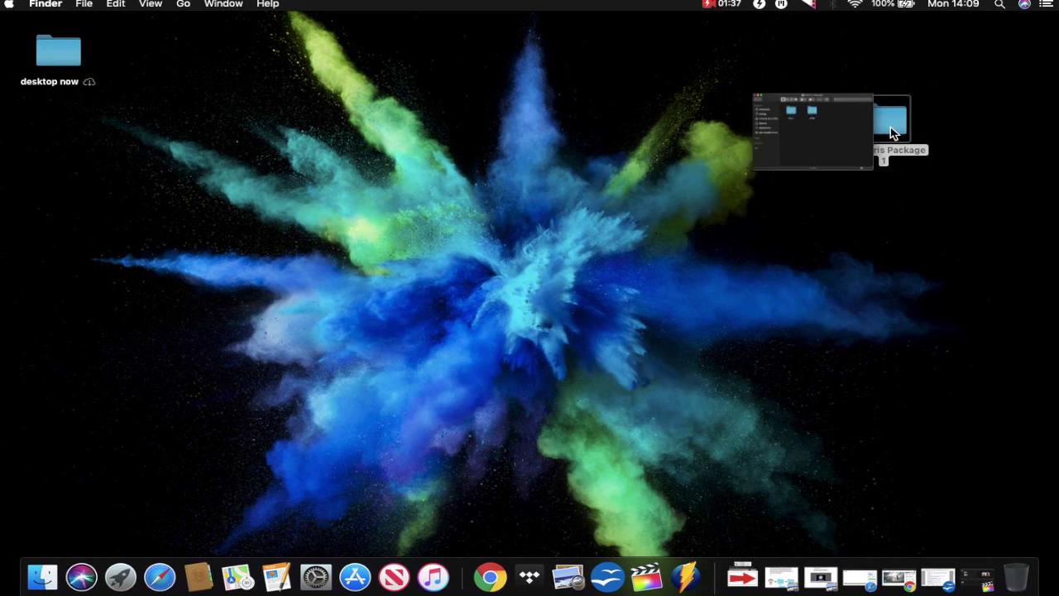
{"action": "double_click", "coordinate": [893, 131]}
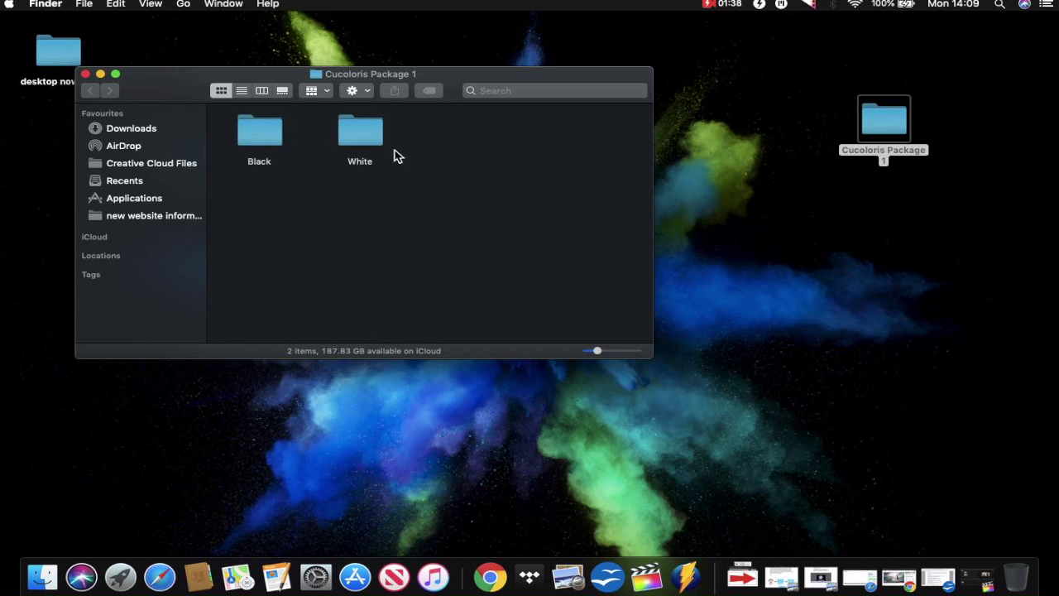
{"action": "double_click", "coordinate": [263, 134]}
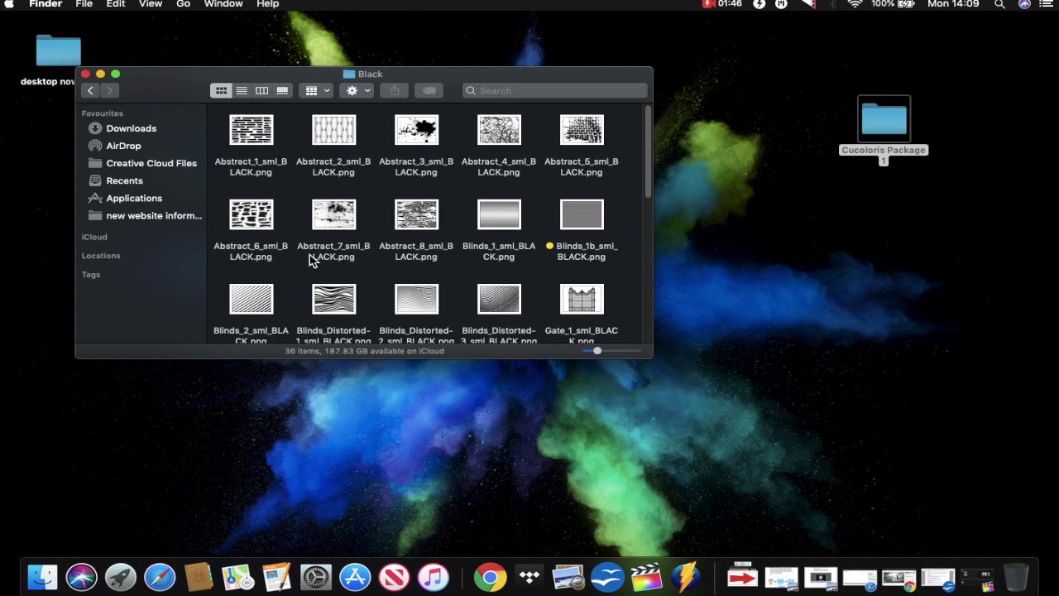
- Preview Organic_2_sml_BLACK.png and Window_4_sml_BLACK.png from the Black folder, closing each preview
{"action": "scroll", "coordinate": [485, 269], "scroll_direction": "down", "scroll_amount": 5}
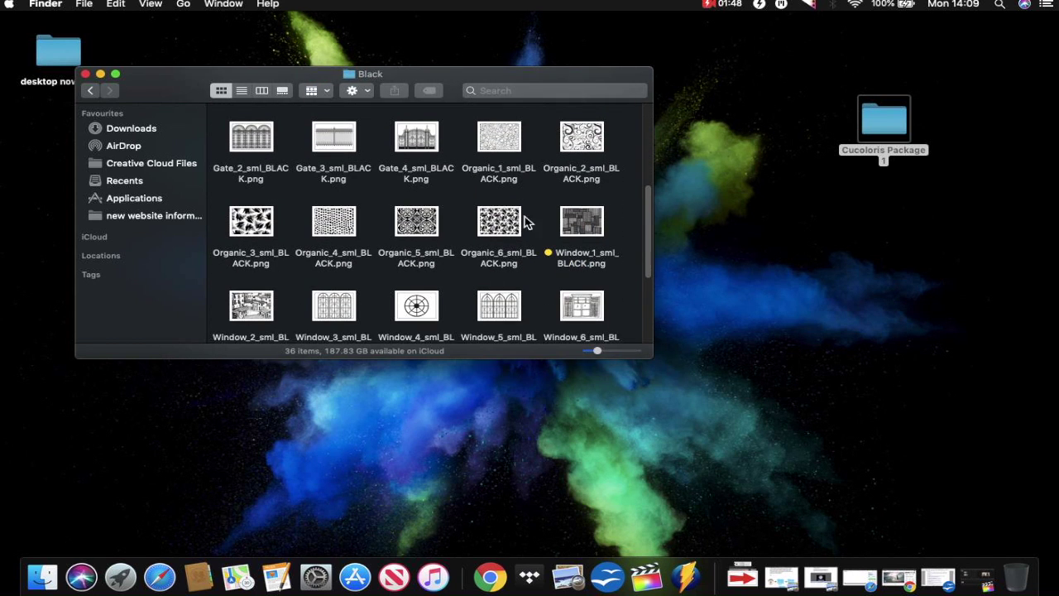
{"action": "double_click", "coordinate": [578, 141]}
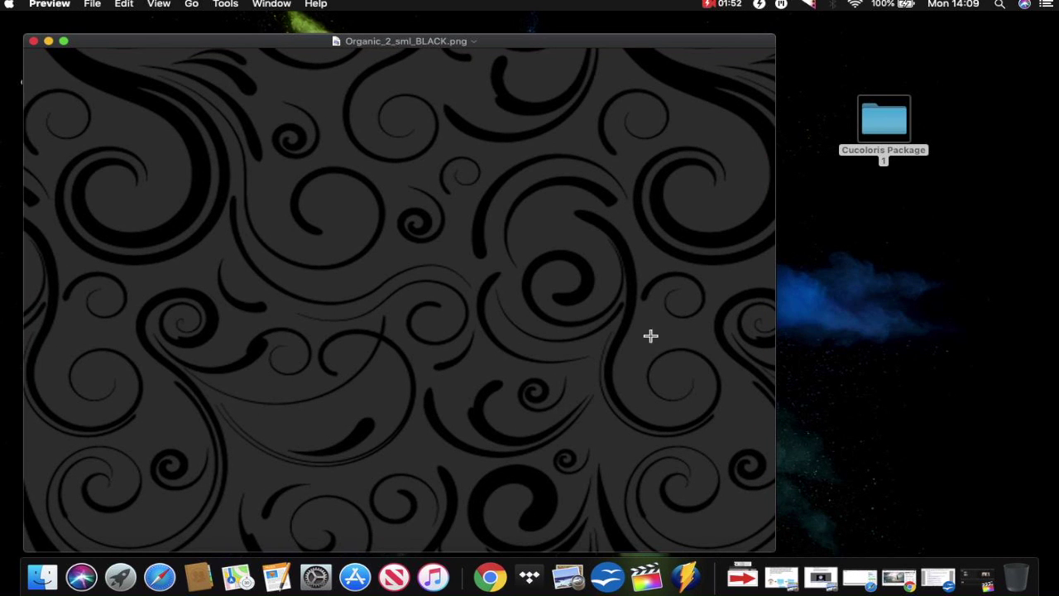
{"action": "left_click", "coordinate": [33, 41]}
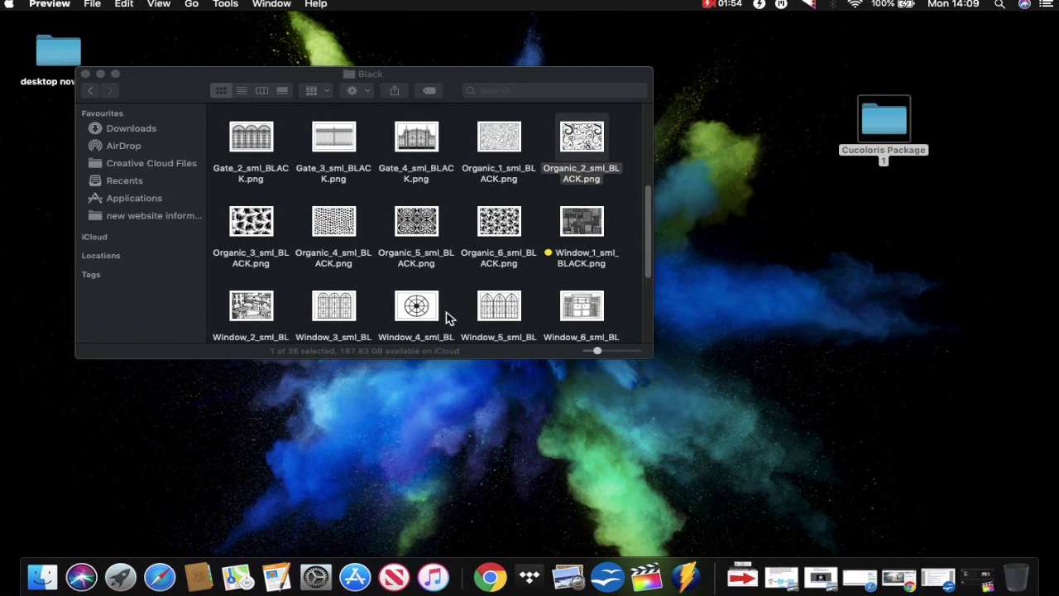
{"action": "double_click", "coordinate": [416, 306]}
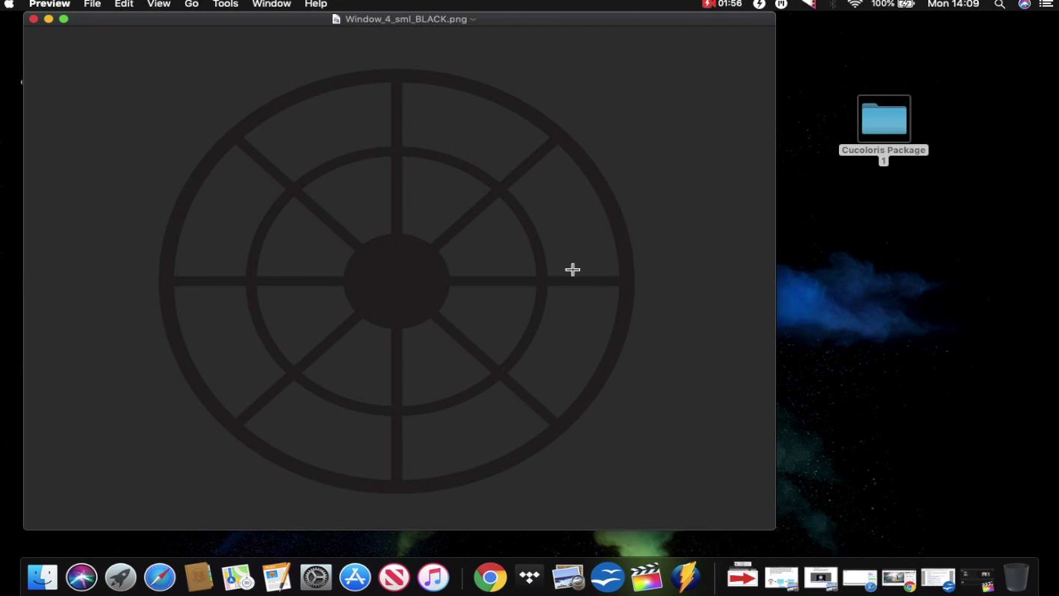
{"action": "left_click", "coordinate": [34, 20]}
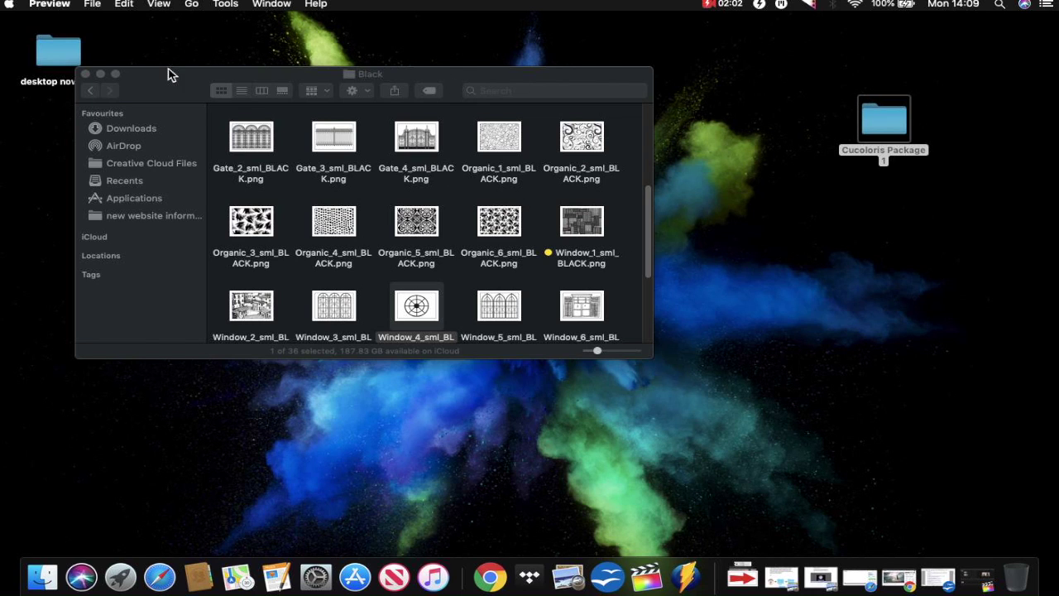
- Go to the package's White folder and preview Window_9a_sml_WHITE.png and Window_9a_sml_BLACK.png, closing each preview
{"action": "left_click", "coordinate": [92, 91]}
{"action": "double_click", "coordinate": [360, 130]}
{"action": "double_click", "coordinate": [399, 197]}
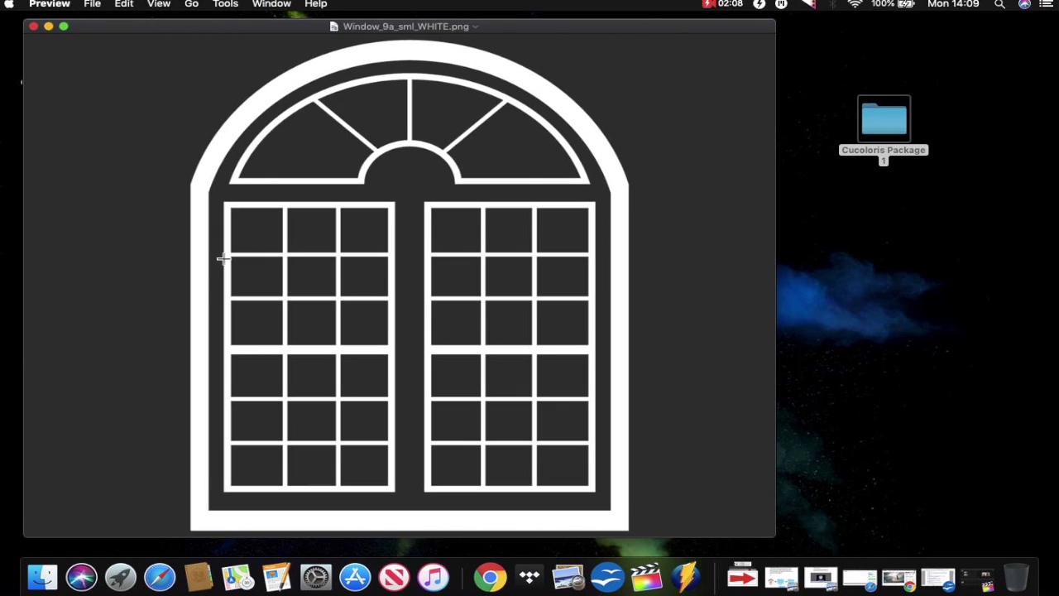
{"action": "left_click", "coordinate": [34, 27]}
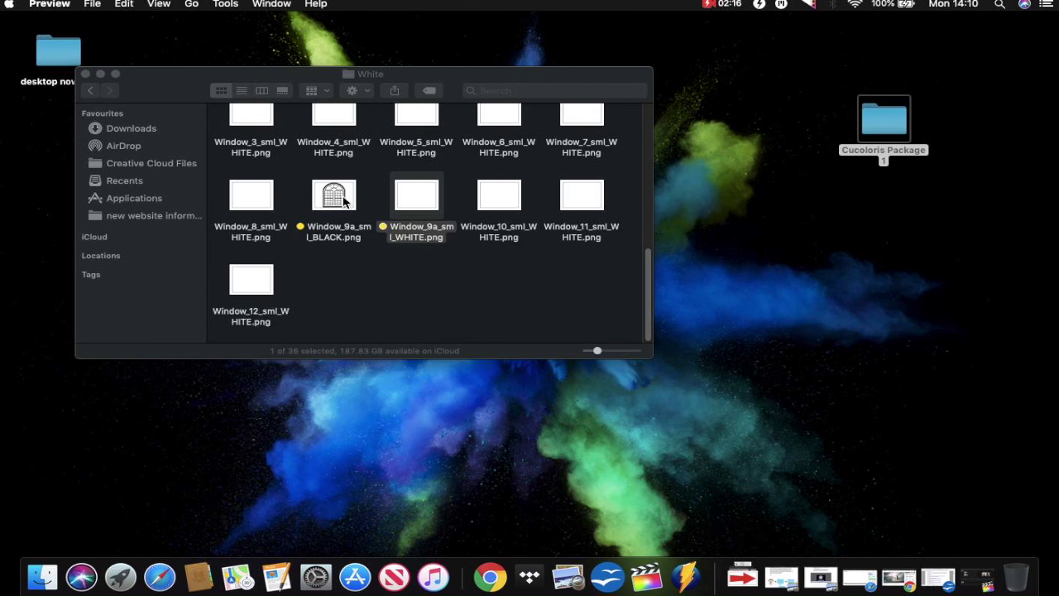
{"action": "double_click", "coordinate": [344, 201]}
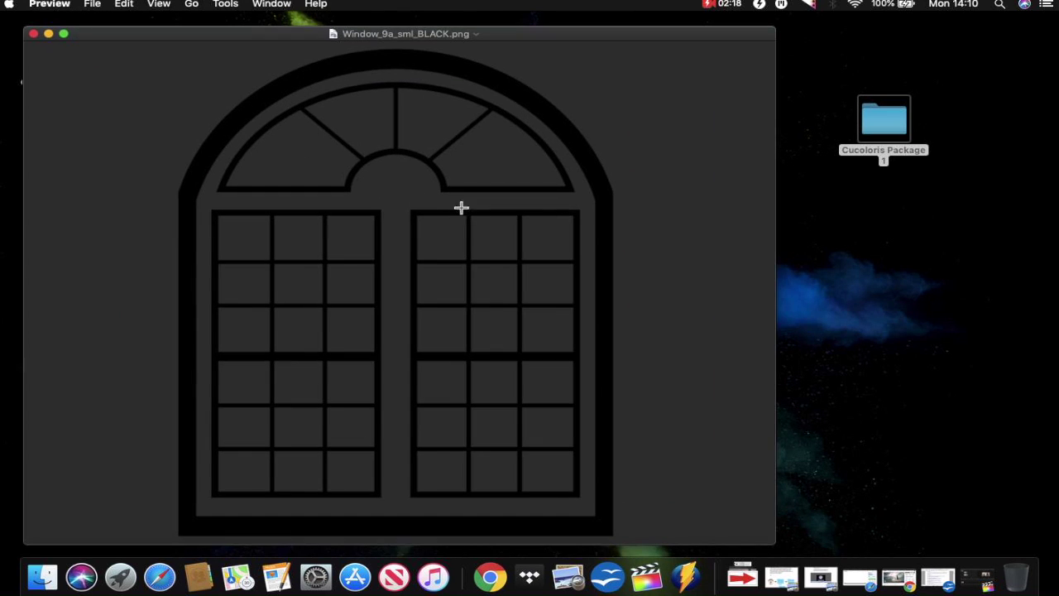
{"action": "left_click_drag", "start_coordinate": [278, 37], "coordinate": [339, 4]}
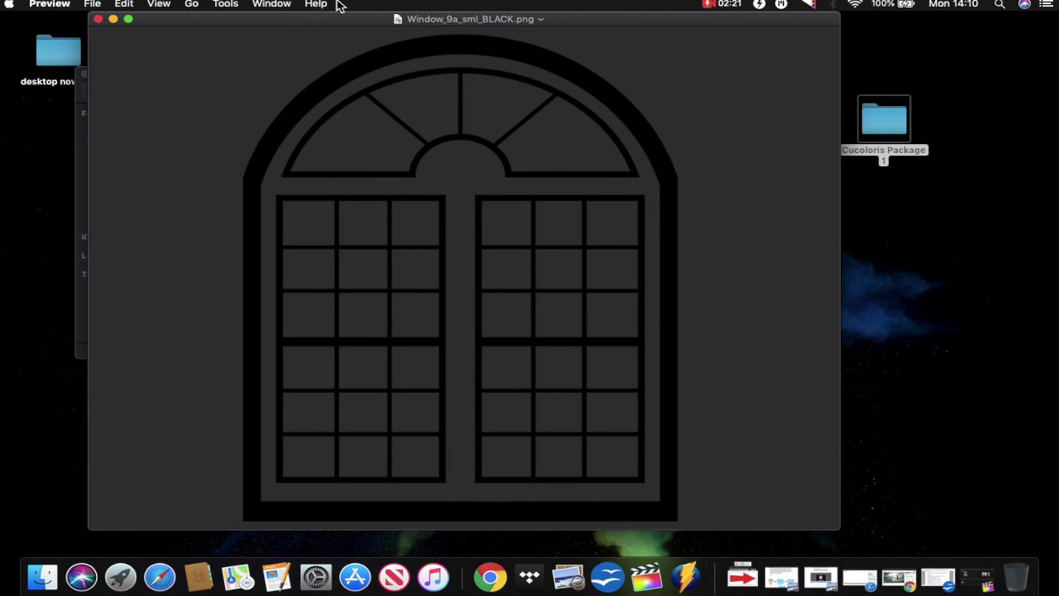
{"action": "left_click", "coordinate": [97, 18]}
- Switch to Final Cut Pro and set the viewer zoom to 50%
{"action": "left_click", "coordinate": [986, 576]}
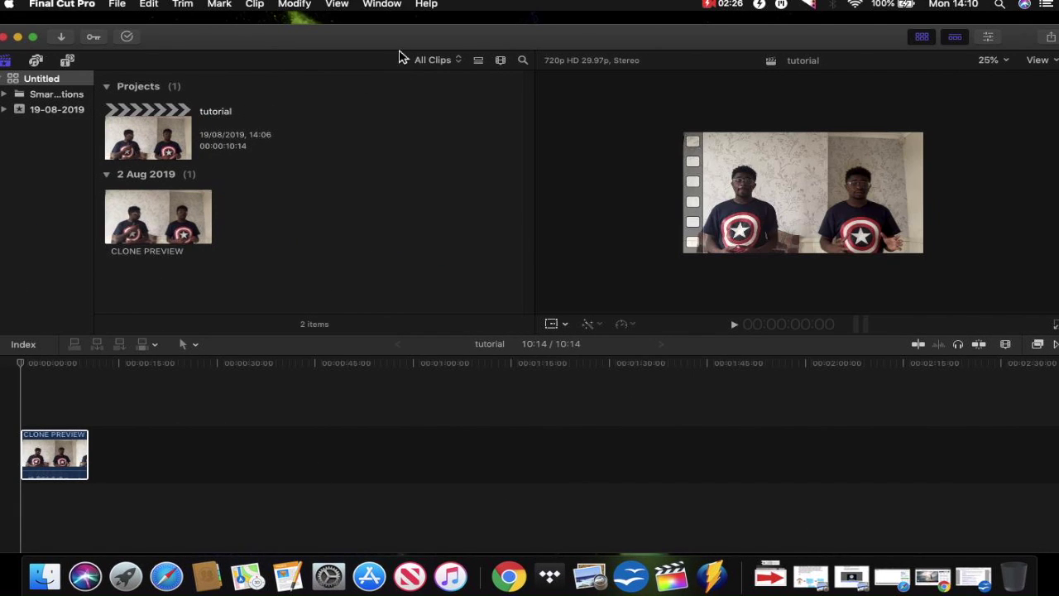
{"action": "left_click", "coordinate": [1015, 70]}
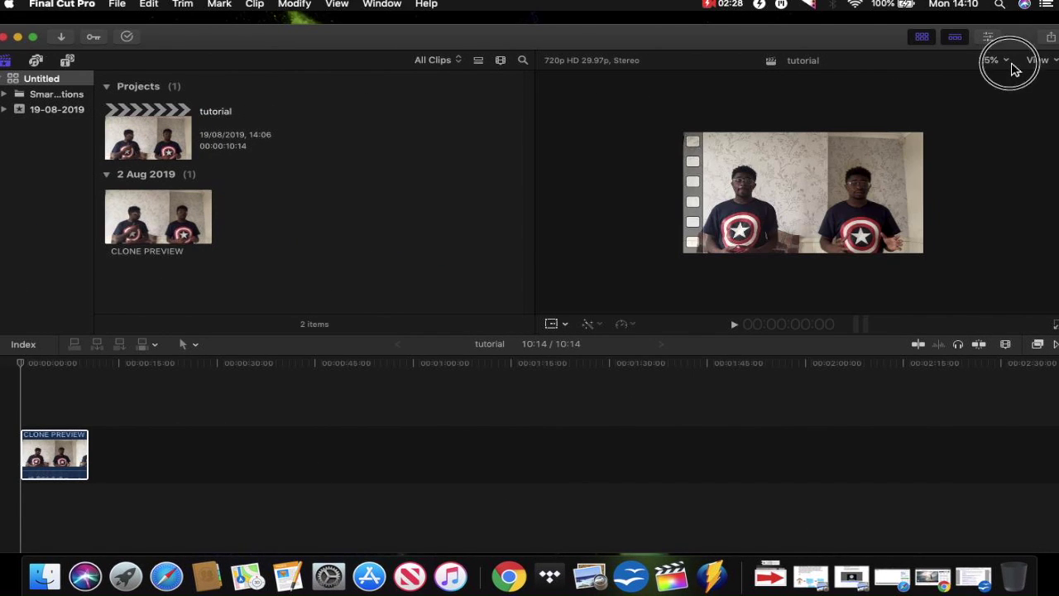
{"action": "left_click", "coordinate": [1009, 76]}
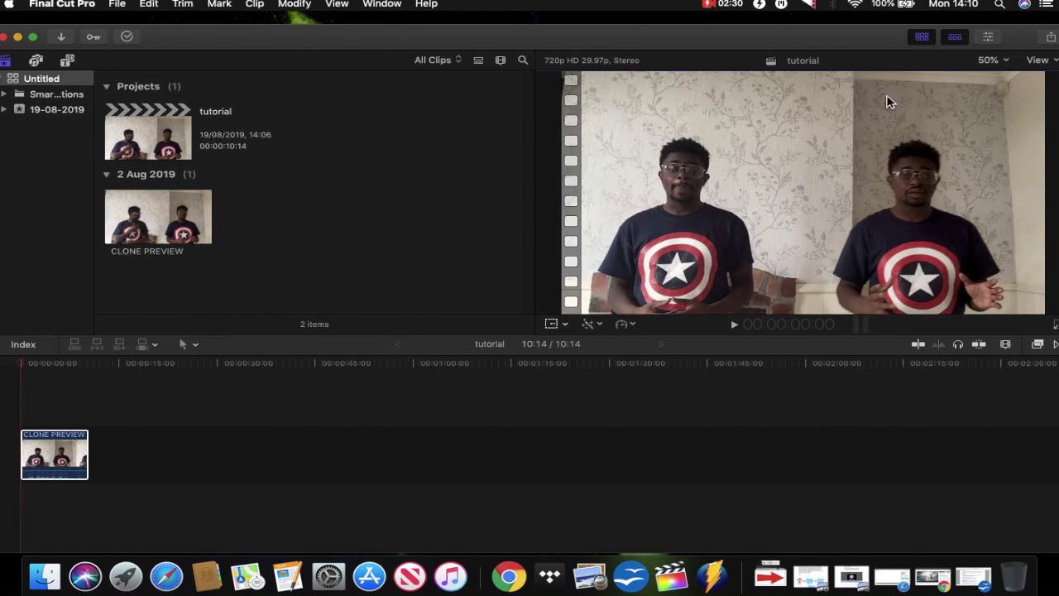
{"action": "mouse_move", "coordinate": [461, 45]}
{"action": "left_mouse_down"}
{"action": "mouse_move", "coordinate": [452, 35]}
{"action": "mouse_move", "coordinate": [463, 36]}
{"action": "left_mouse_up"}
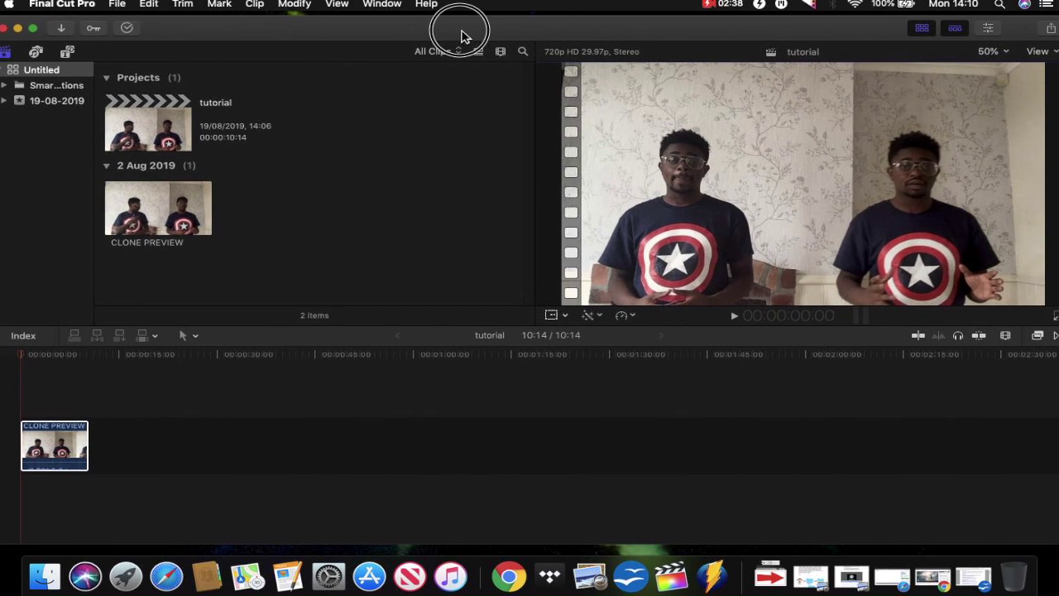
- Place Window_9a_sml_BLACK.png from the White folder above CLONE PREVIEW at the start of the timeline, and minimize the Finder window
{"action": "mouse_move", "coordinate": [29, 355]}
{"action": "left_mouse_down"}
{"action": "mouse_move", "coordinate": [109, 366]}
{"action": "mouse_move", "coordinate": [22, 375]}
{"action": "left_mouse_up"}
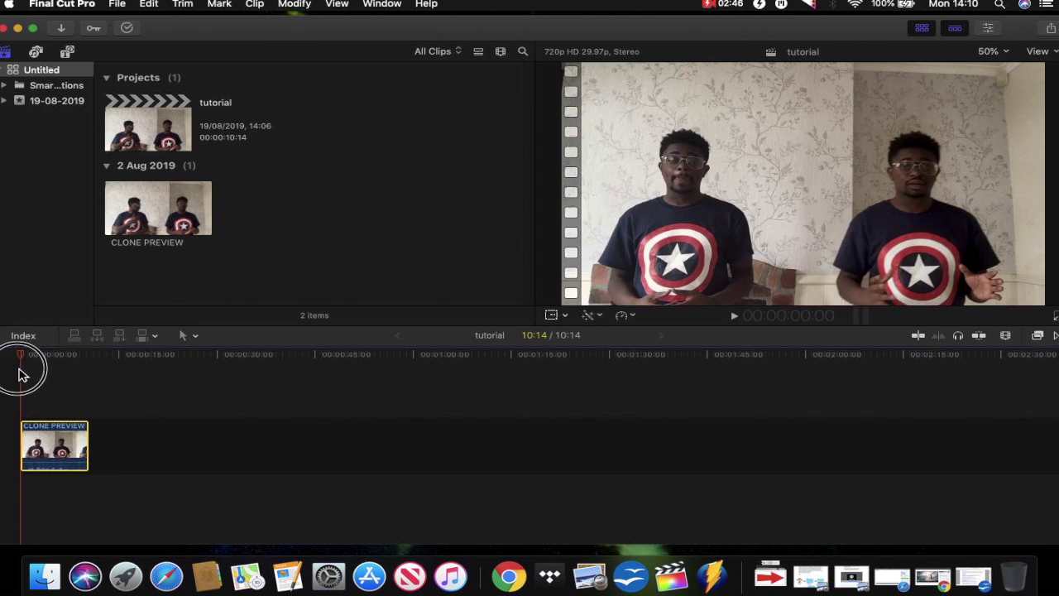
{"action": "mouse_move", "coordinate": [22, 374]}
{"action": "left_mouse_down"}
{"action": "mouse_move", "coordinate": [56, 374]}
{"action": "mouse_move", "coordinate": [20, 361]}
{"action": "left_mouse_up"}
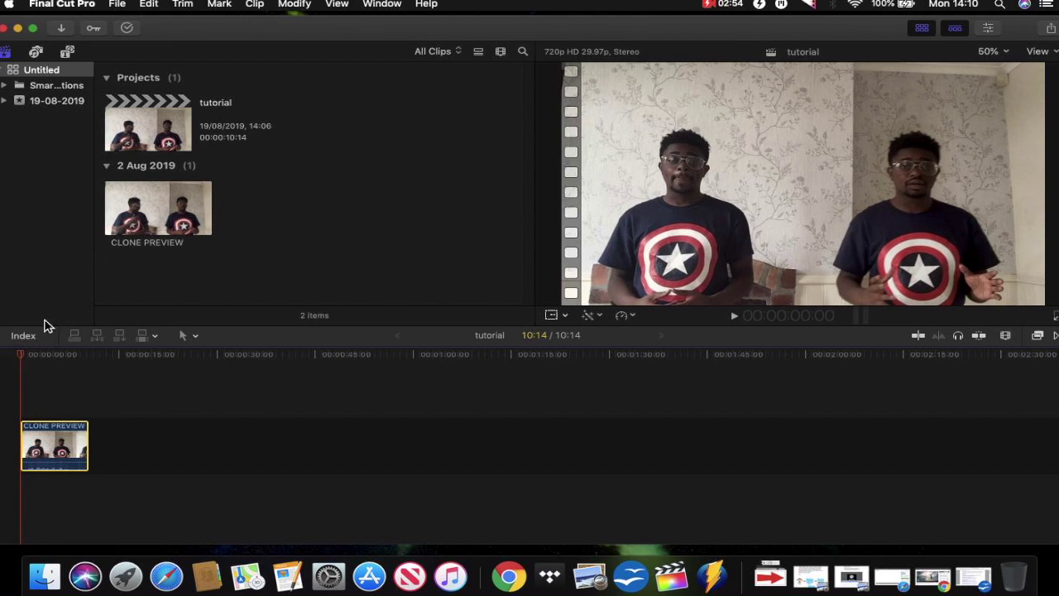
{"action": "left_click_drag", "start_coordinate": [190, 43], "coordinate": [207, 51]}
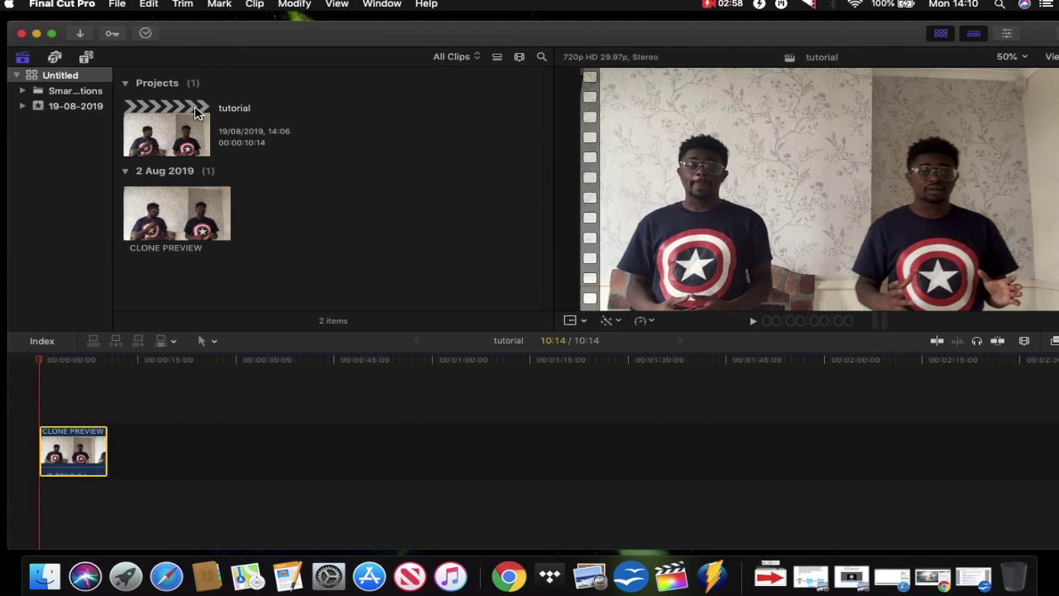
{"action": "left_click_drag", "start_coordinate": [224, 42], "coordinate": [514, 35]}
{"action": "left_click", "coordinate": [243, 77]}
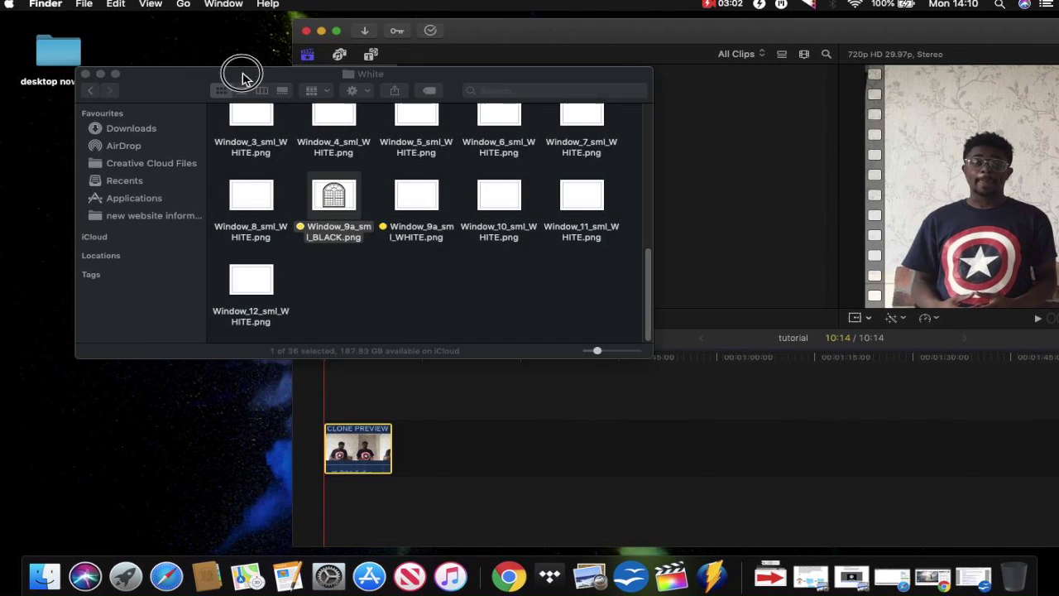
{"action": "left_click_drag", "start_coordinate": [333, 196], "coordinate": [336, 400]}
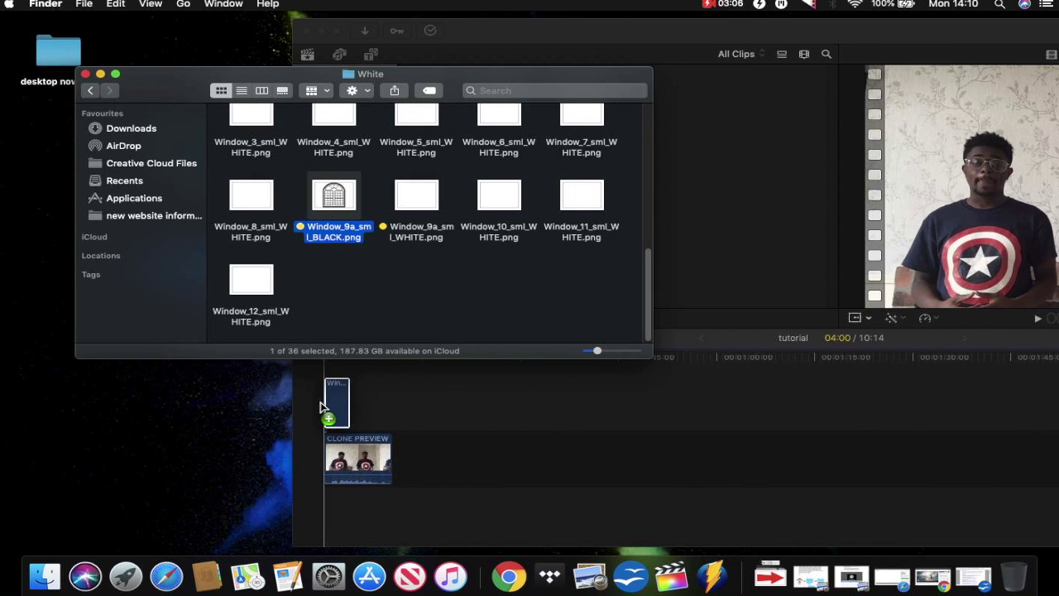
{"action": "left_click", "coordinate": [336, 400]}
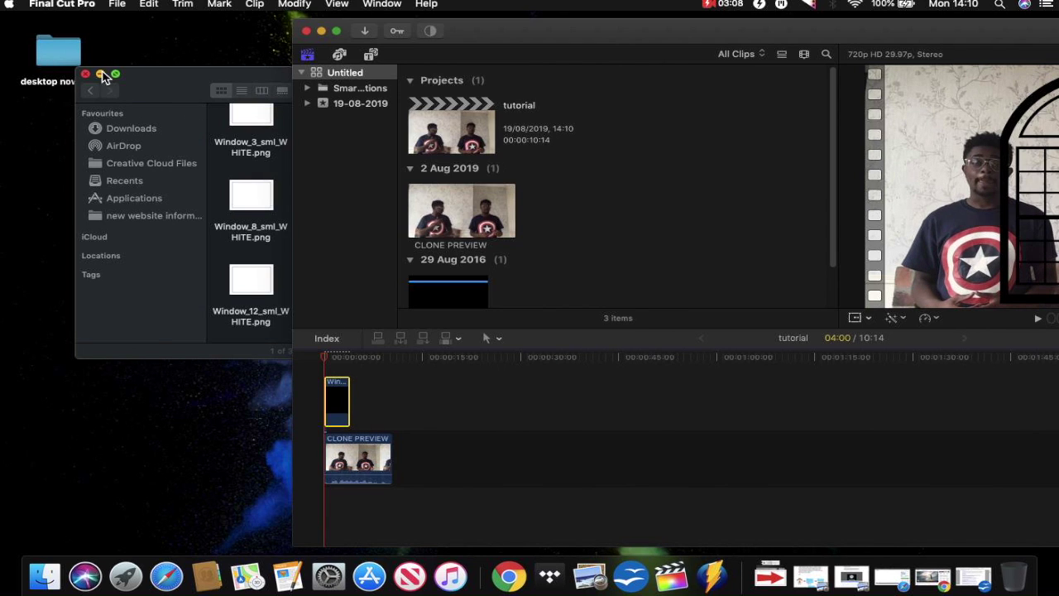
{"action": "left_click", "coordinate": [100, 75]}
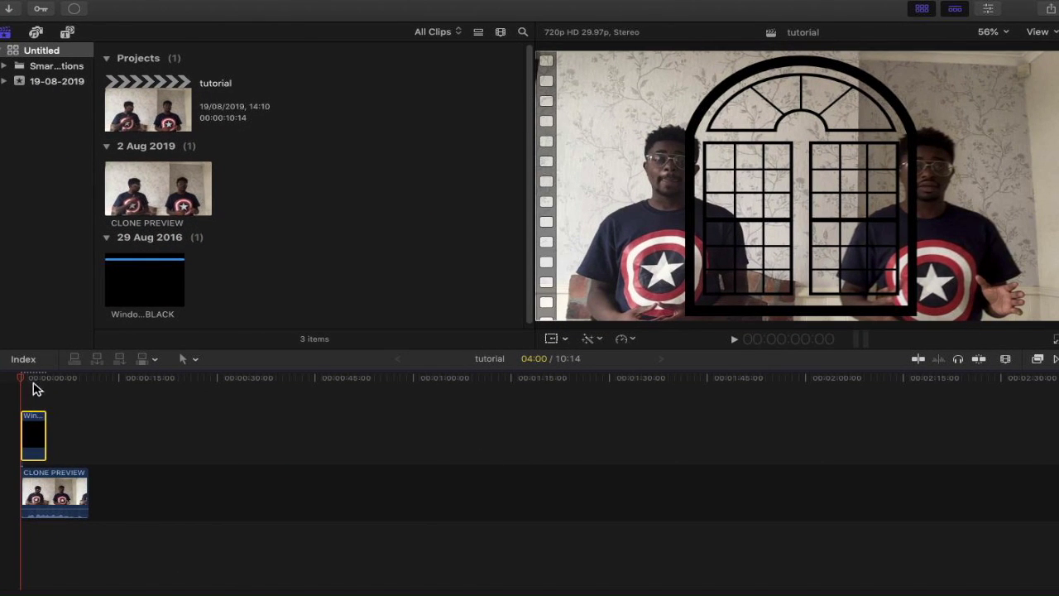
- Transform the window overlay at 2:12 in the inspector and viewer to X position -271.8 px and 105.63% scale, framing the person on the left
{"action": "left_click_drag", "start_coordinate": [25, 380], "coordinate": [37, 379]}
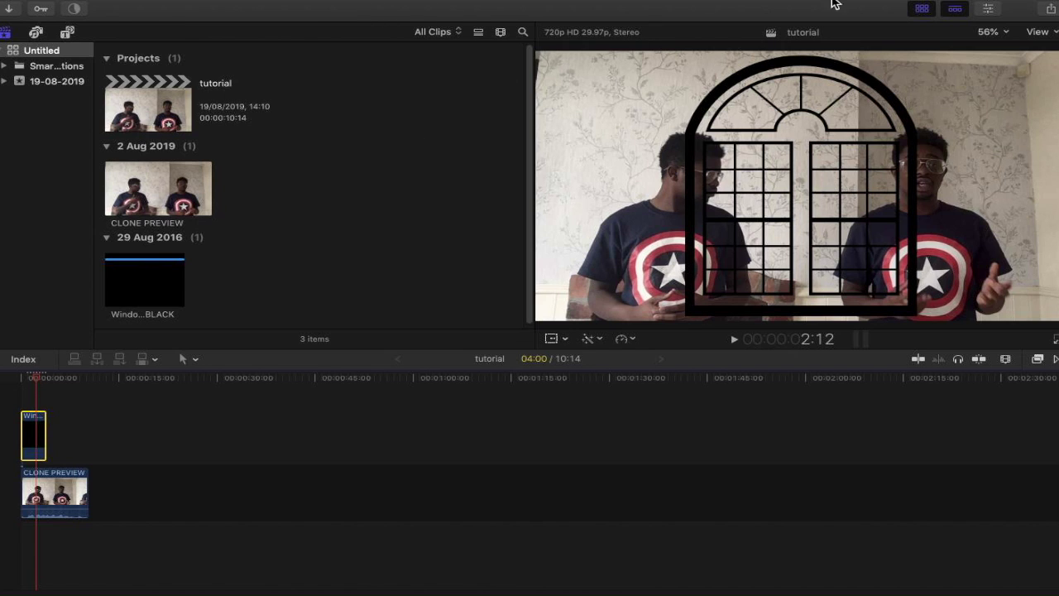
{"action": "mouse_move", "coordinate": [985, 6]}
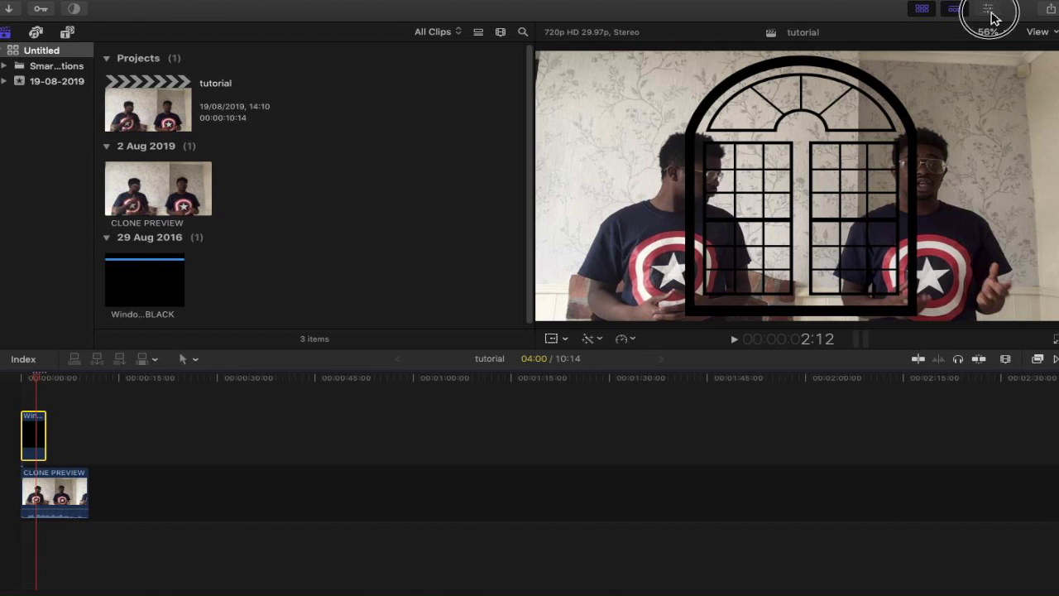
{"action": "left_click", "coordinate": [989, 9]}
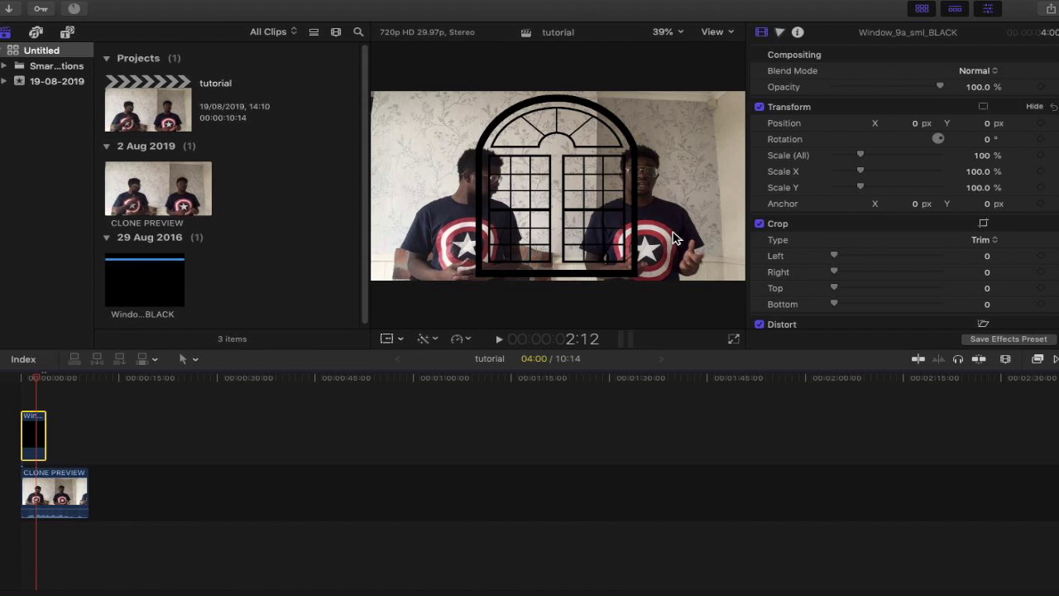
{"action": "key", "text": "shift+t"}
{"action": "mouse_move", "coordinate": [700, 278]}
{"action": "left_mouse_down"}
{"action": "mouse_move", "coordinate": [904, 429]}
{"action": "mouse_move", "coordinate": [697, 279]}
{"action": "left_mouse_up"}
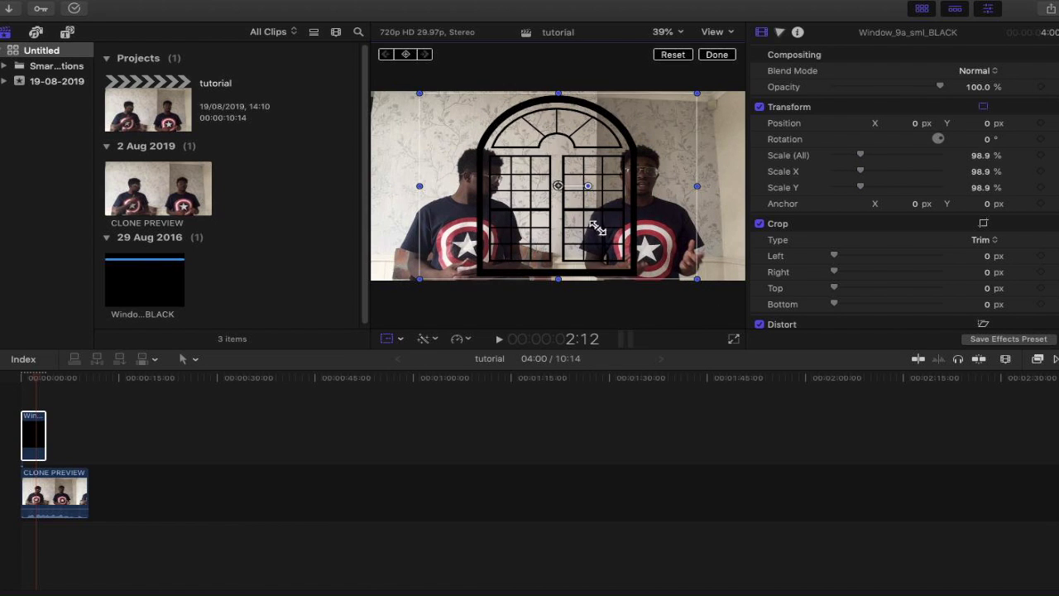
{"action": "left_click_drag", "start_coordinate": [560, 187], "coordinate": [478, 186]}
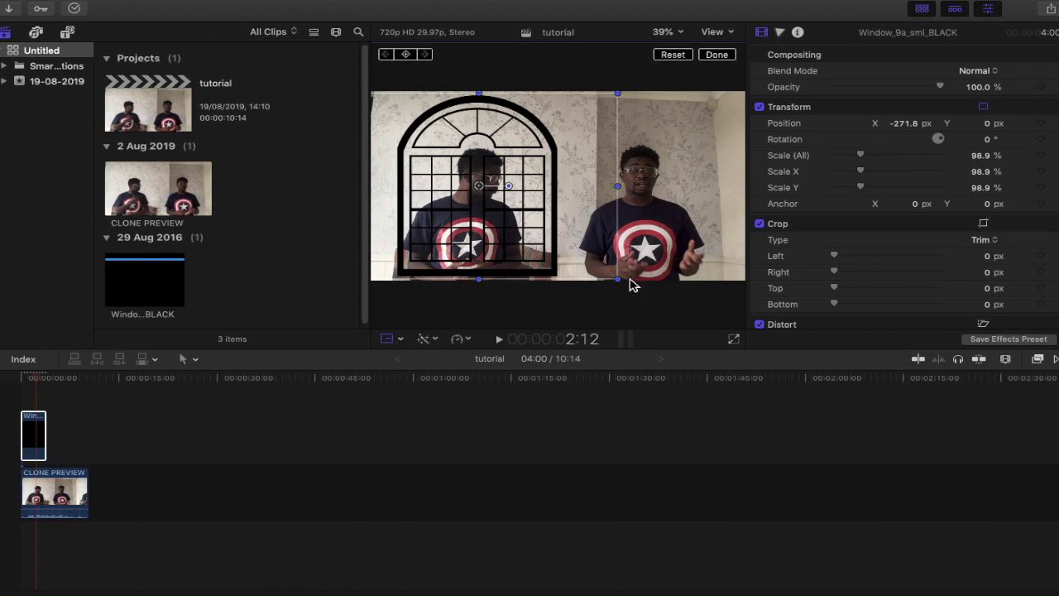
{"action": "left_click_drag", "start_coordinate": [623, 282], "coordinate": [627, 286]}
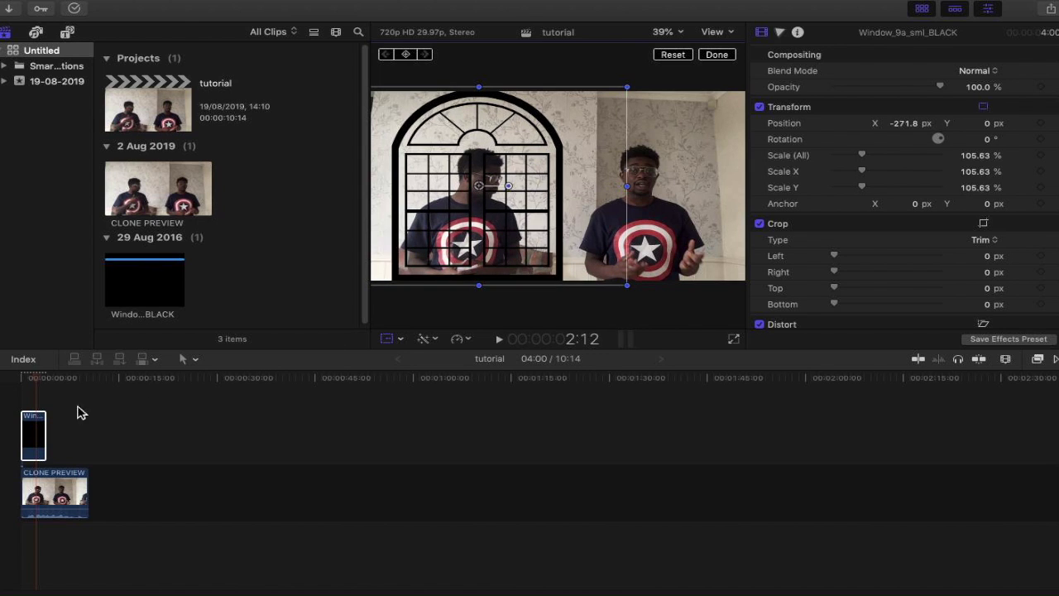
- Copy the window overlay clip and stack the duplicate above the original at the start of the timeline
{"action": "left_click", "coordinate": [43, 432]}
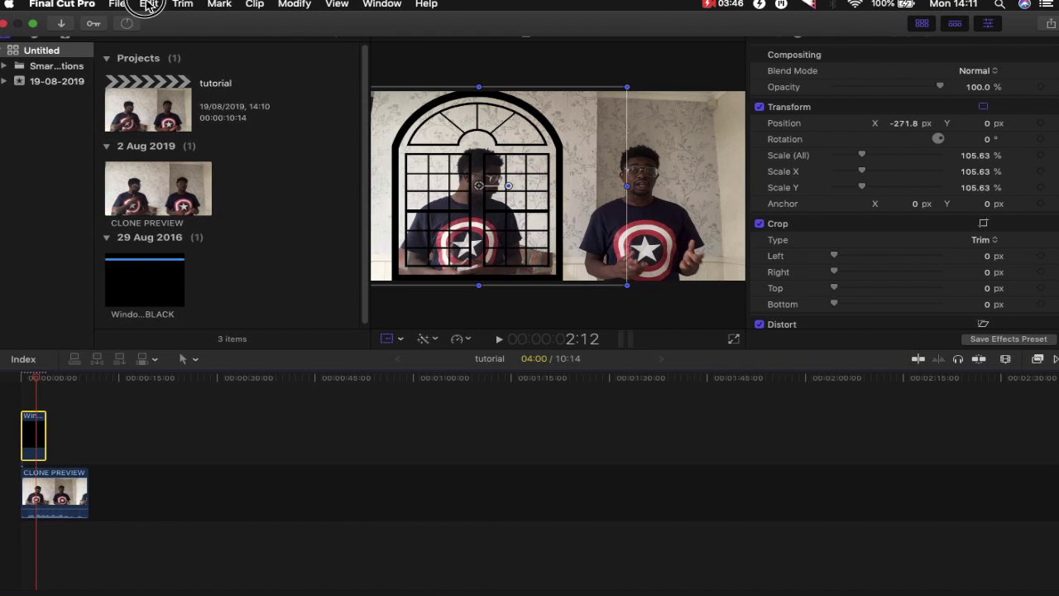
{"action": "left_click", "coordinate": [149, 4]}
{"action": "left_click", "coordinate": [165, 69]}
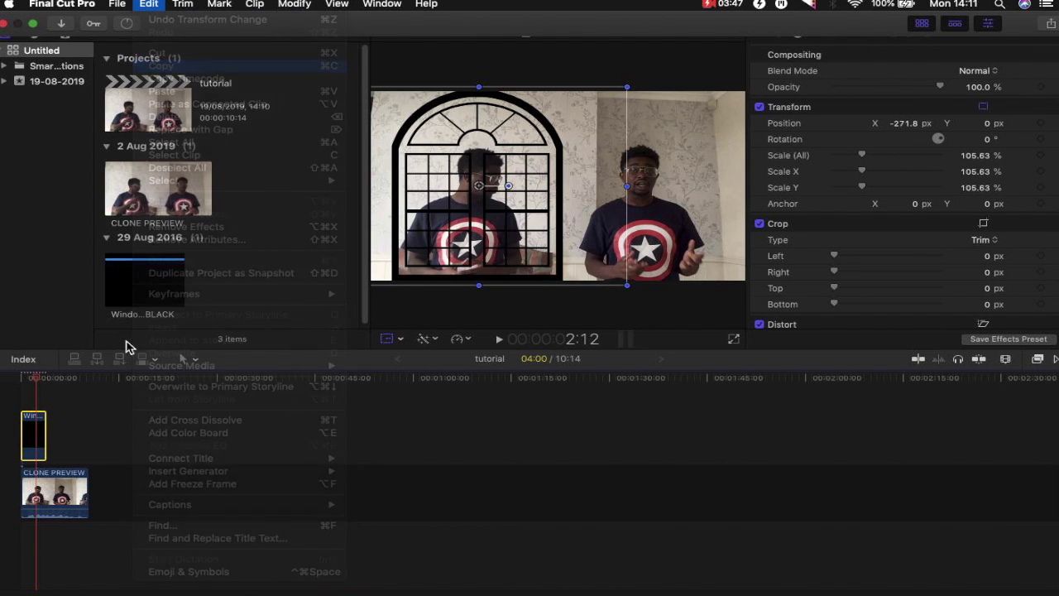
{"action": "left_click", "coordinate": [67, 378]}
{"action": "key", "text": "super+v"}
{"action": "left_click_drag", "start_coordinate": [75, 414], "coordinate": [33, 383]}
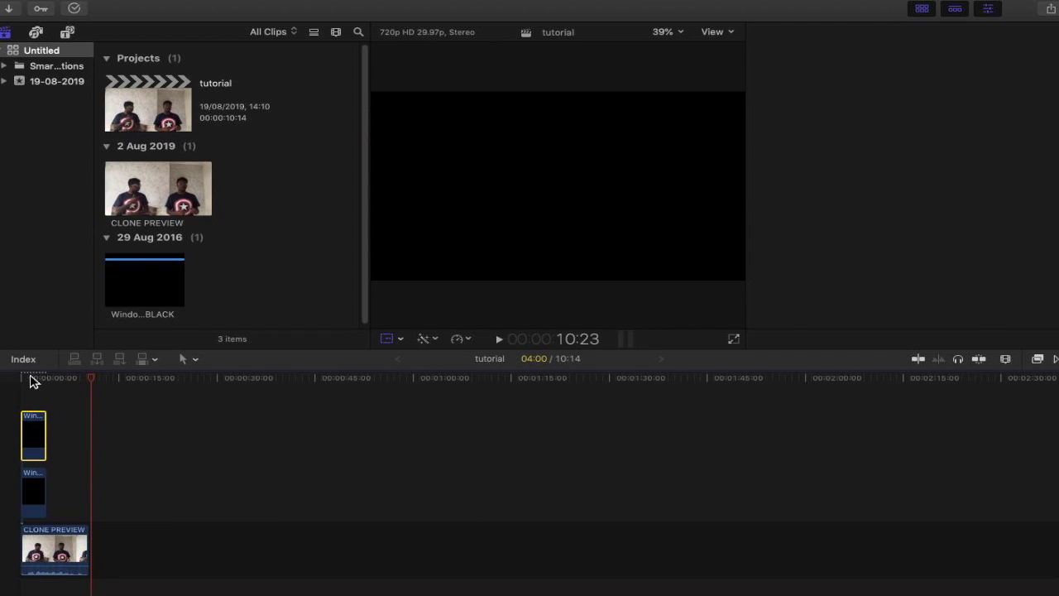
- Move the upper window overlay at 1:21 to X position 332.1 px so it frames the person on the right
{"action": "key", "text": "super+4"}
{"action": "left_click", "coordinate": [35, 385]}
{"action": "left_click", "coordinate": [36, 433]}
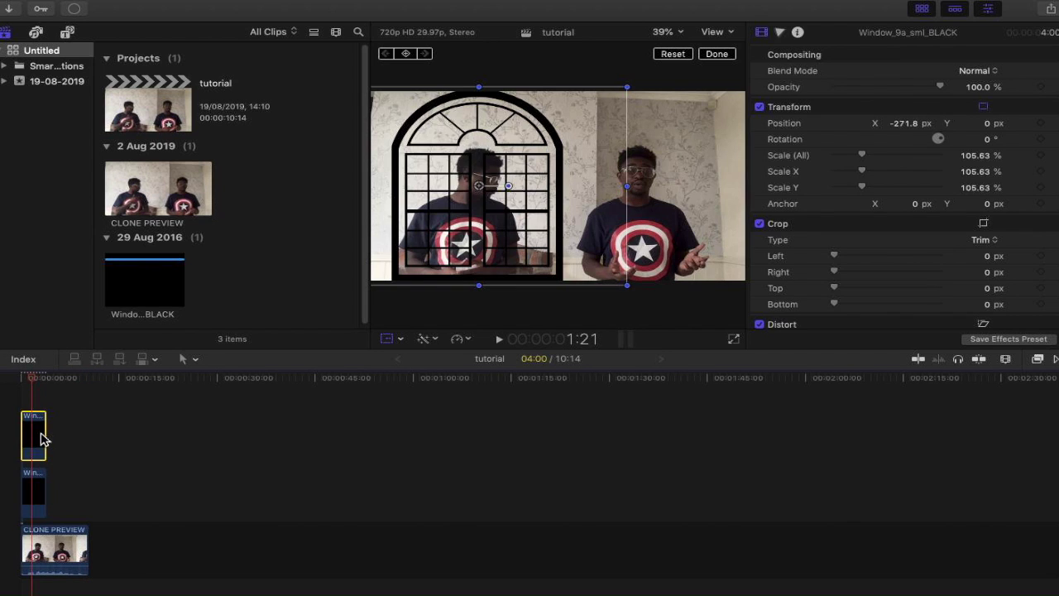
{"action": "left_click_drag", "start_coordinate": [488, 189], "coordinate": [662, 185]}
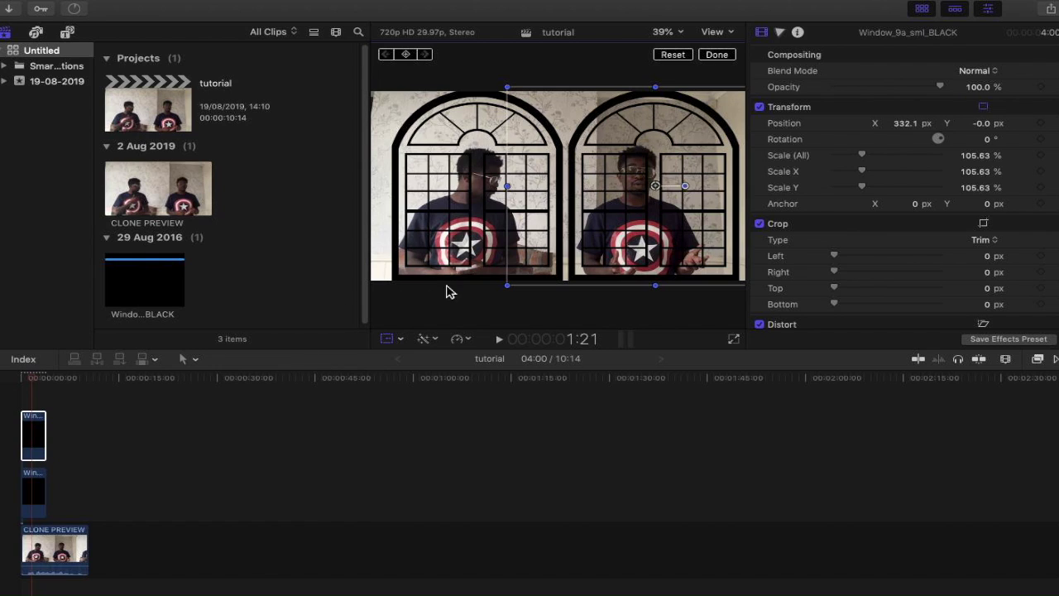
{"action": "left_click", "coordinate": [35, 432]}
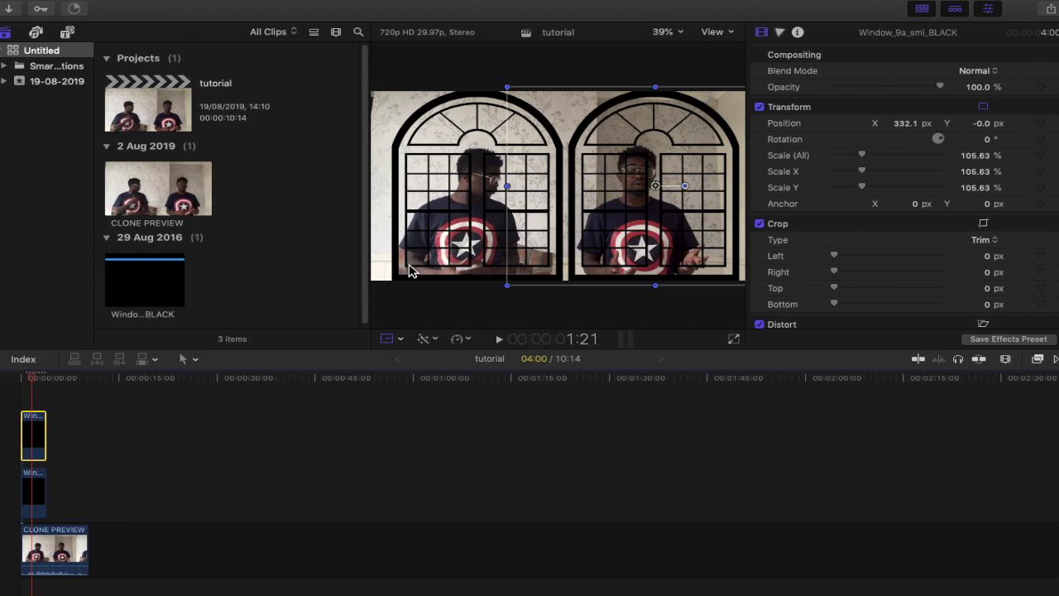
{"action": "left_click", "coordinate": [982, 106]}
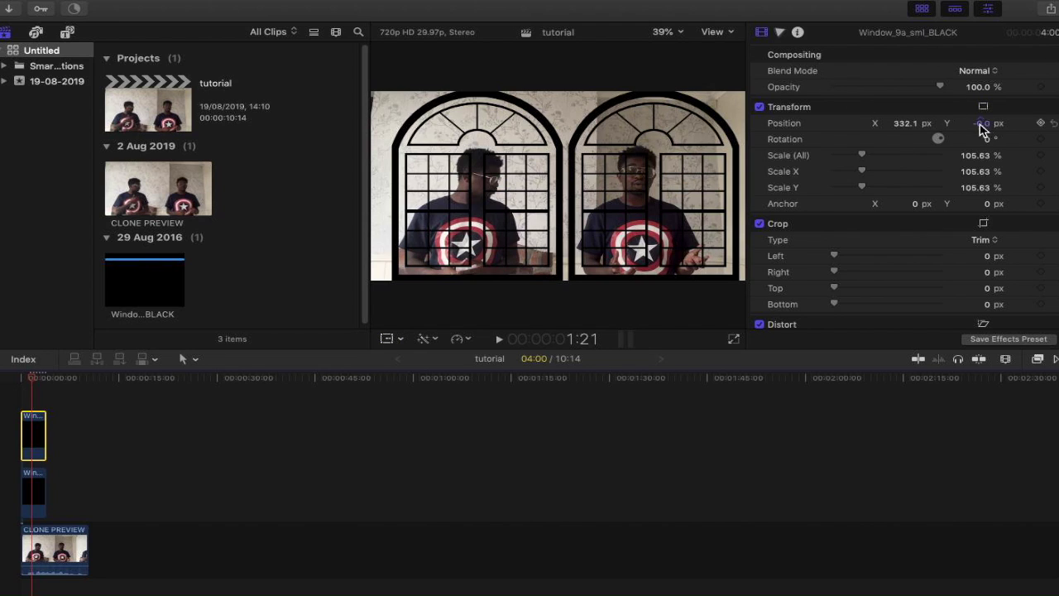
{"action": "left_click", "coordinate": [989, 105]}
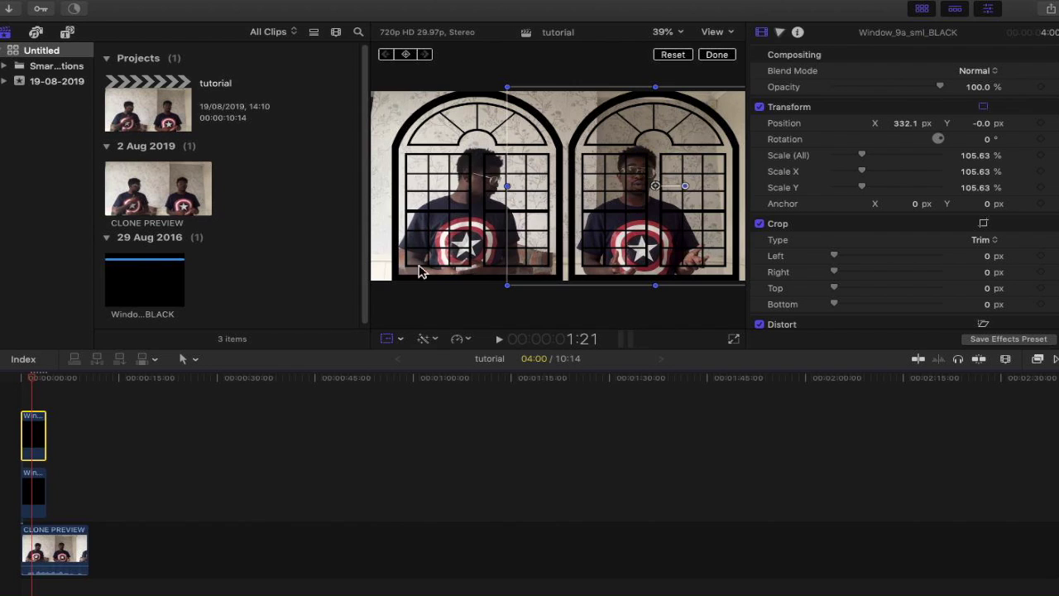
- Shift the lower window overlay to X position -314.0 px, adjusting the frame around the person on the left
{"action": "left_click", "coordinate": [37, 493]}
{"action": "left_click_drag", "start_coordinate": [637, 255], "coordinate": [480, 186]}
{"action": "left_click_drag", "start_coordinate": [476, 189], "coordinate": [467, 189]}
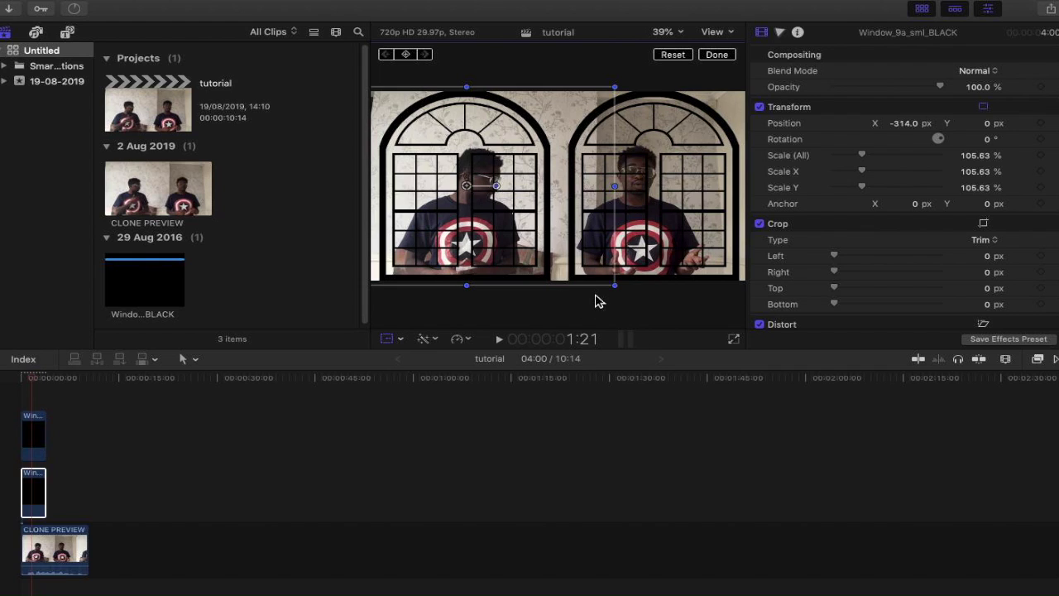
- Delete both window overlay clips from the timeline and finish the viewer's transform mode
{"action": "left_click", "coordinate": [38, 392]}
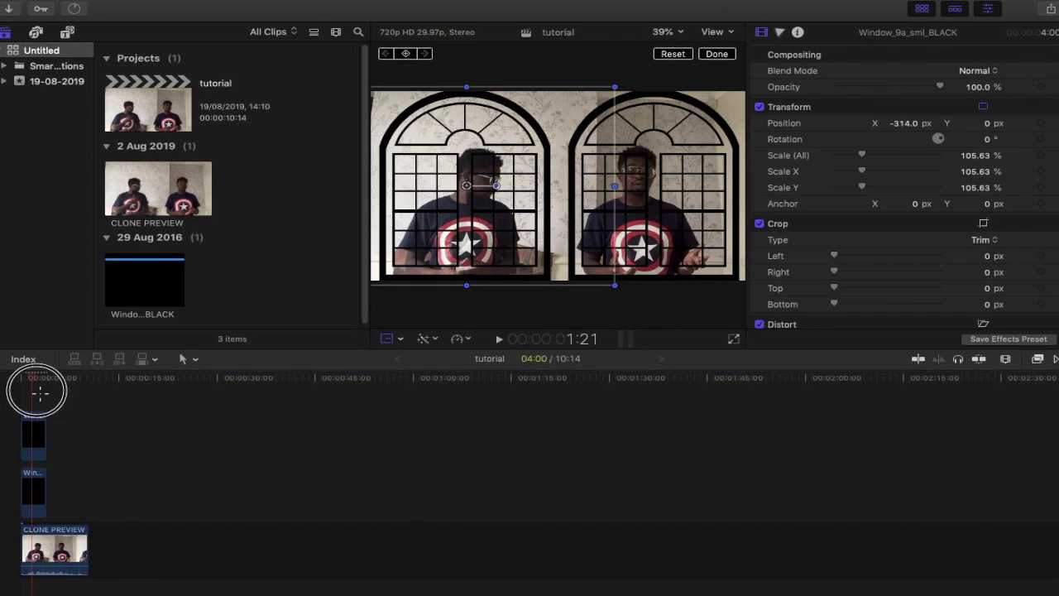
{"action": "left_click", "coordinate": [34, 431]}
{"action": "left_click", "coordinate": [34, 485], "text": "super"}
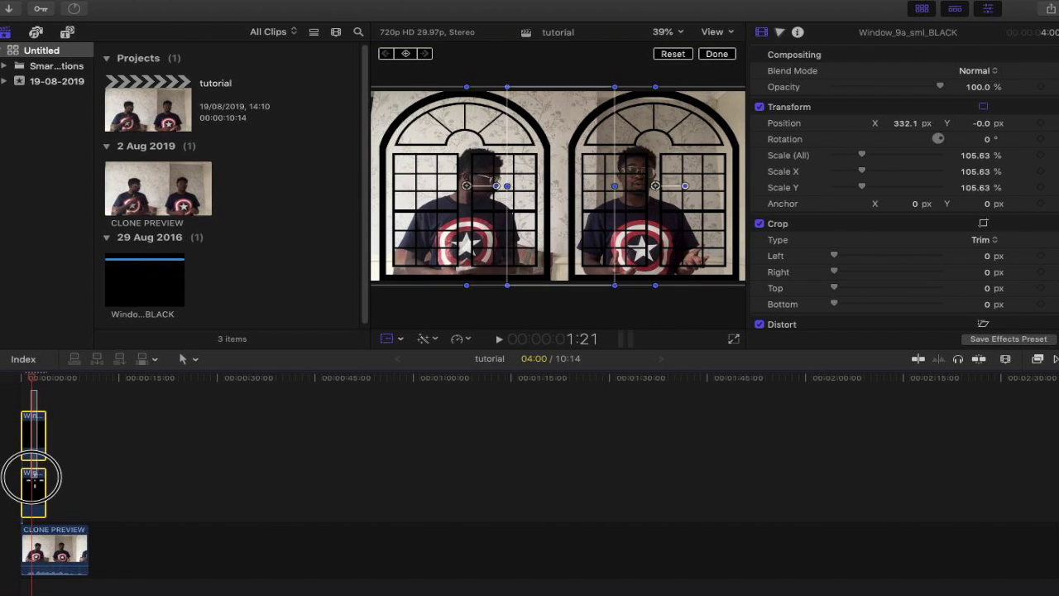
{"action": "key", "text": "Delete"}
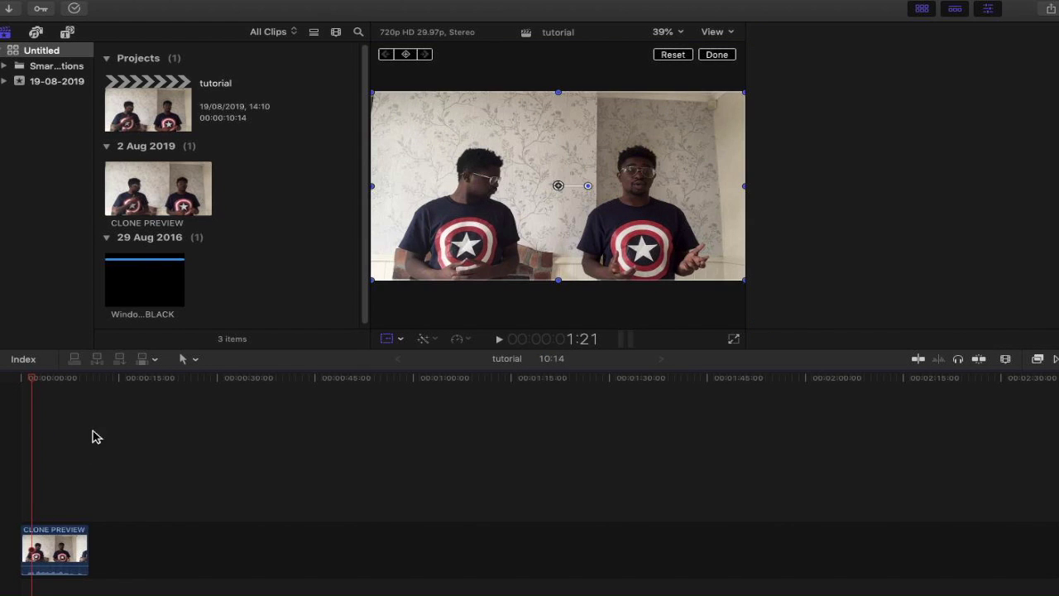
{"action": "left_click", "coordinate": [719, 55]}
- Take the editor out of full screen, move its window clear of the desktop and open the Cucoloris Package 1 folder
{"action": "mouse_move", "coordinate": [159, 24]}
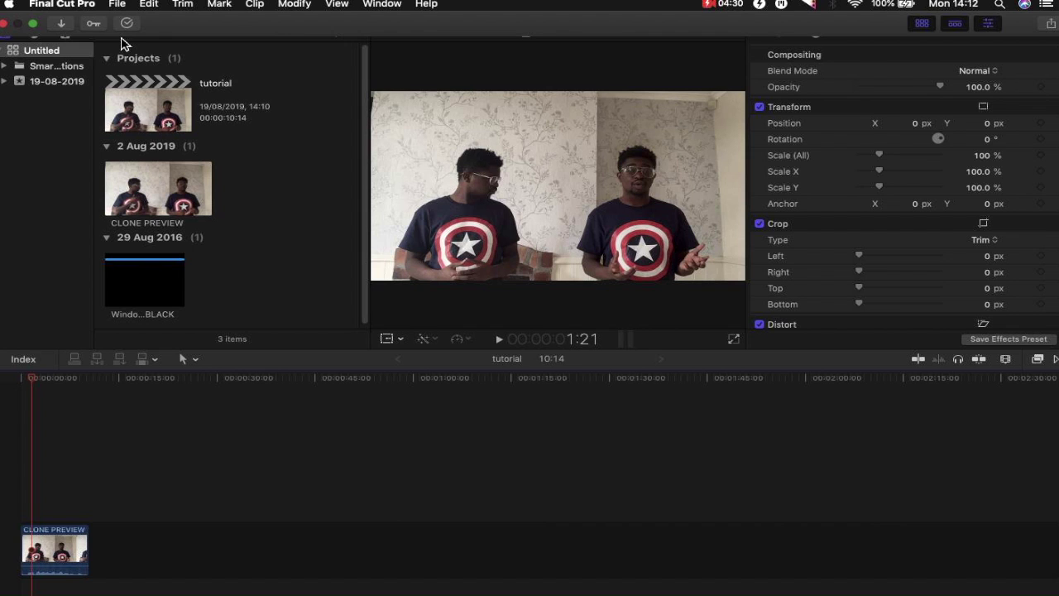
{"action": "left_click", "coordinate": [33, 24]}
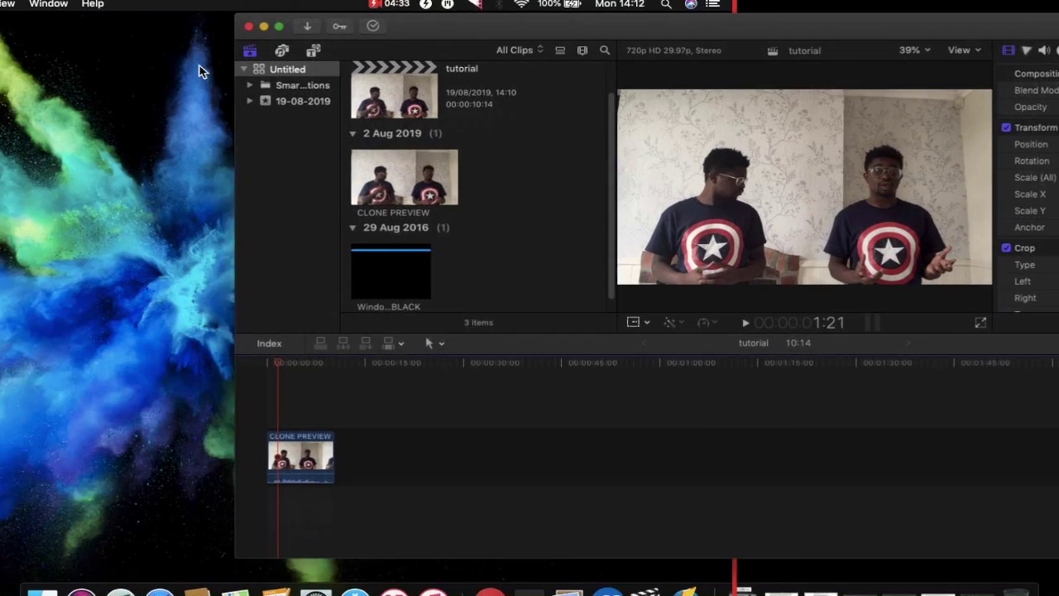
{"action": "left_click_drag", "start_coordinate": [556, 39], "coordinate": [242, 412]}
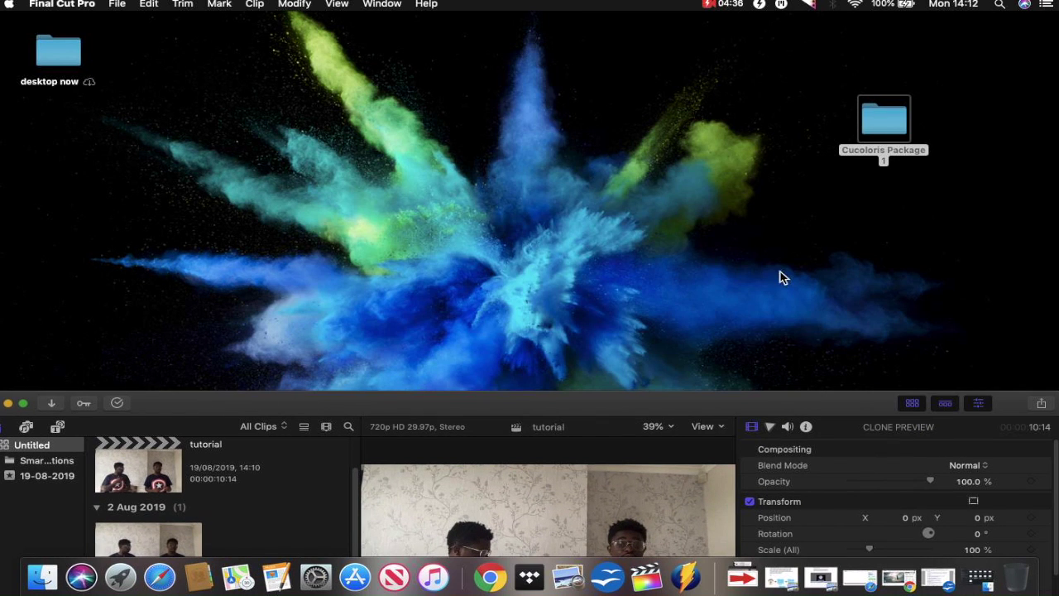
{"action": "left_click", "coordinate": [869, 124]}
{"action": "double_click", "coordinate": [869, 124]}
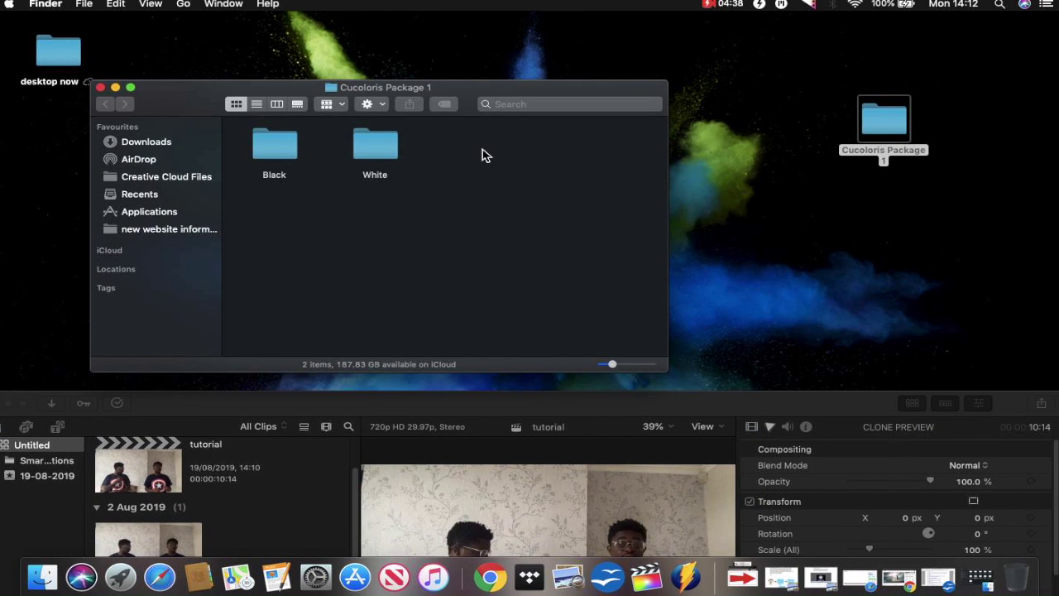
- Examine the images in the Black folder, switch to the White folder and preview Abstract_3_sml_WHITE.png
{"action": "double_click", "coordinate": [275, 145]}
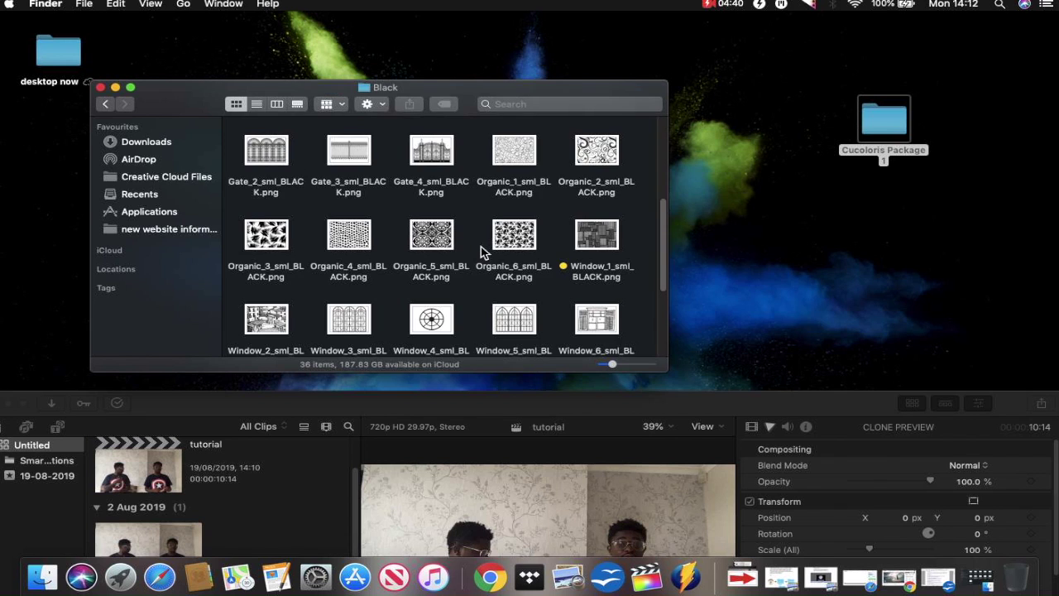
{"action": "left_click", "coordinate": [104, 103]}
{"action": "double_click", "coordinate": [366, 143]}
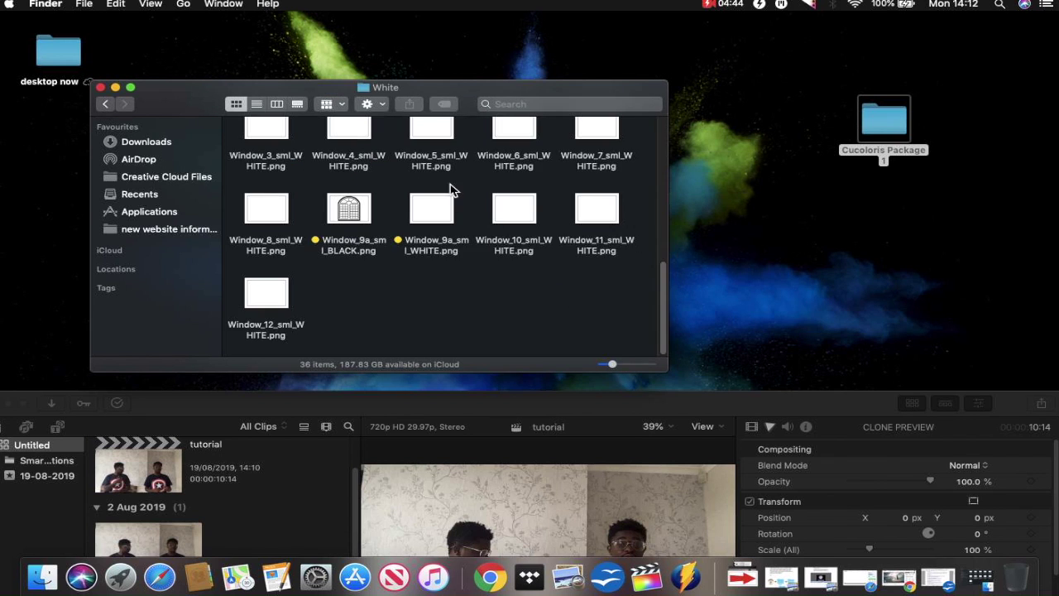
{"action": "scroll", "coordinate": [449, 189], "scroll_direction": "up", "scroll_amount": 10}
{"action": "left_click", "coordinate": [429, 141]}
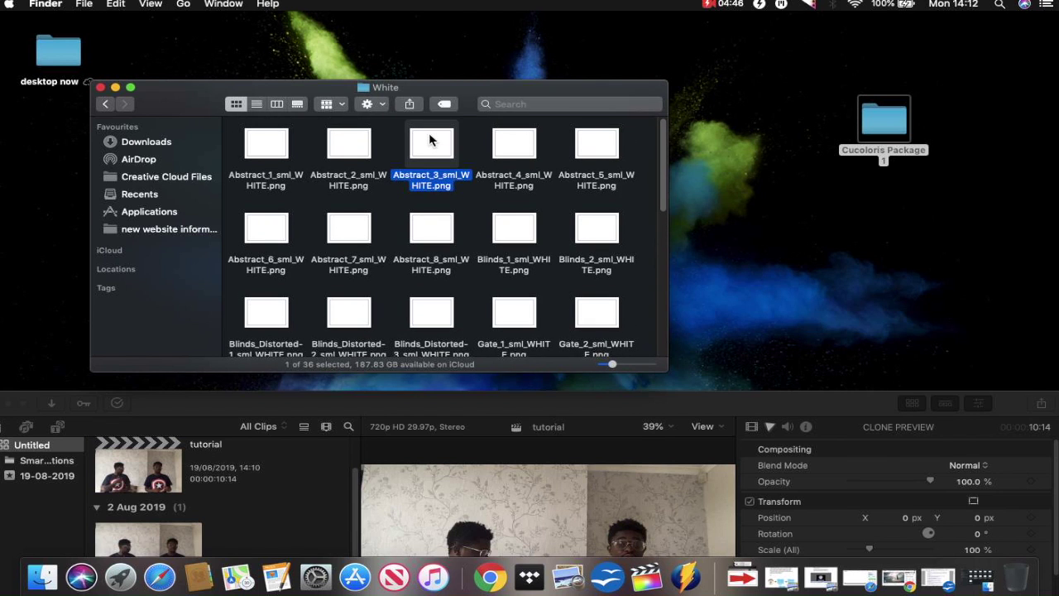
{"action": "double_click", "coordinate": [430, 141]}
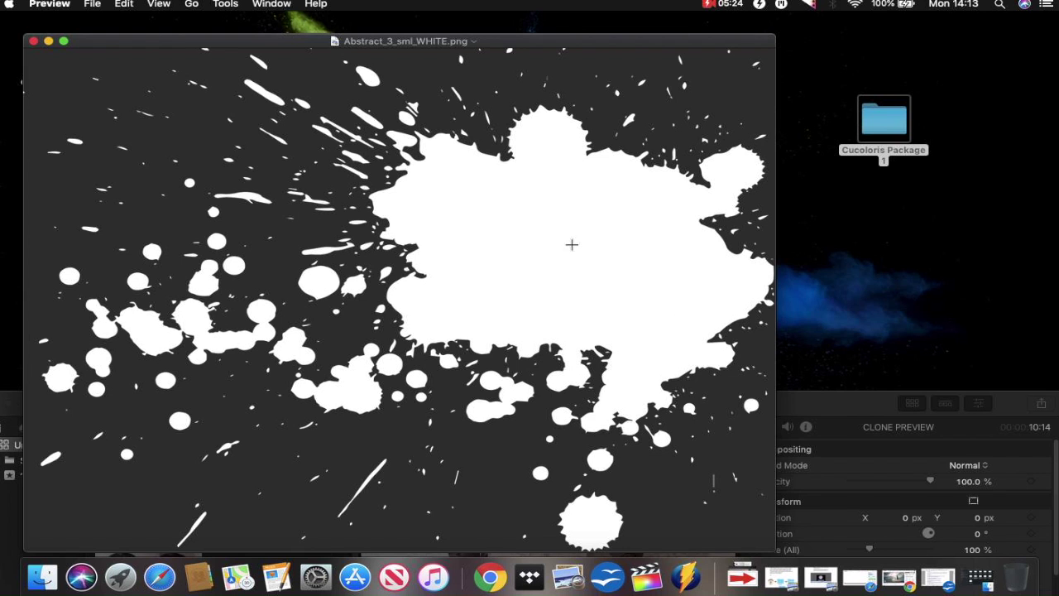
- Close the image preview, arrange the windows side by side and place Abstract_3_sml_WHITE.png above CLONE PREVIEW near the timeline's start
{"action": "left_click_drag", "start_coordinate": [833, 402], "coordinate": [836, 234]}
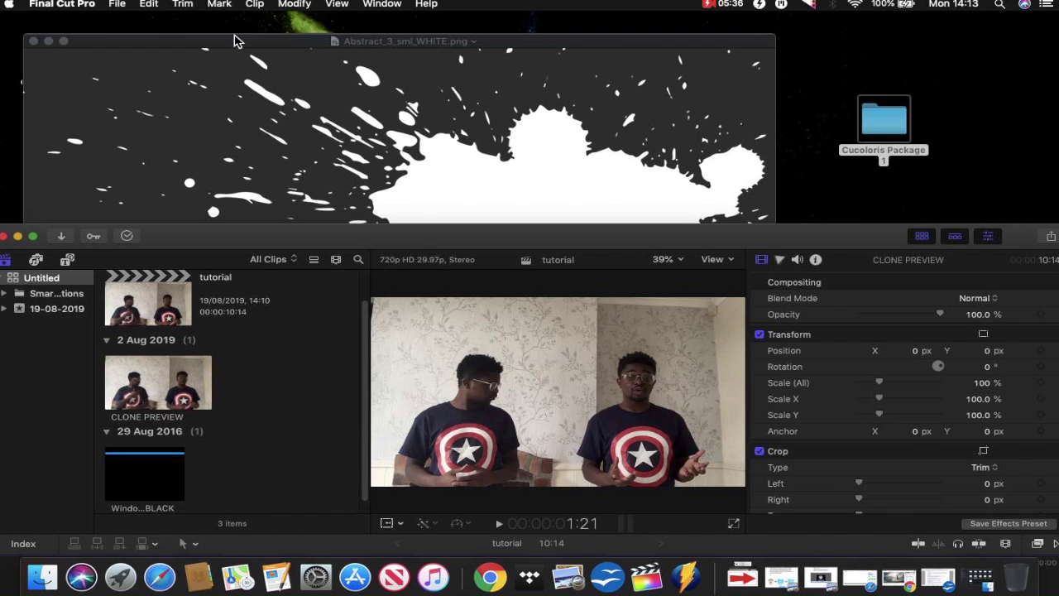
{"action": "left_click", "coordinate": [33, 41]}
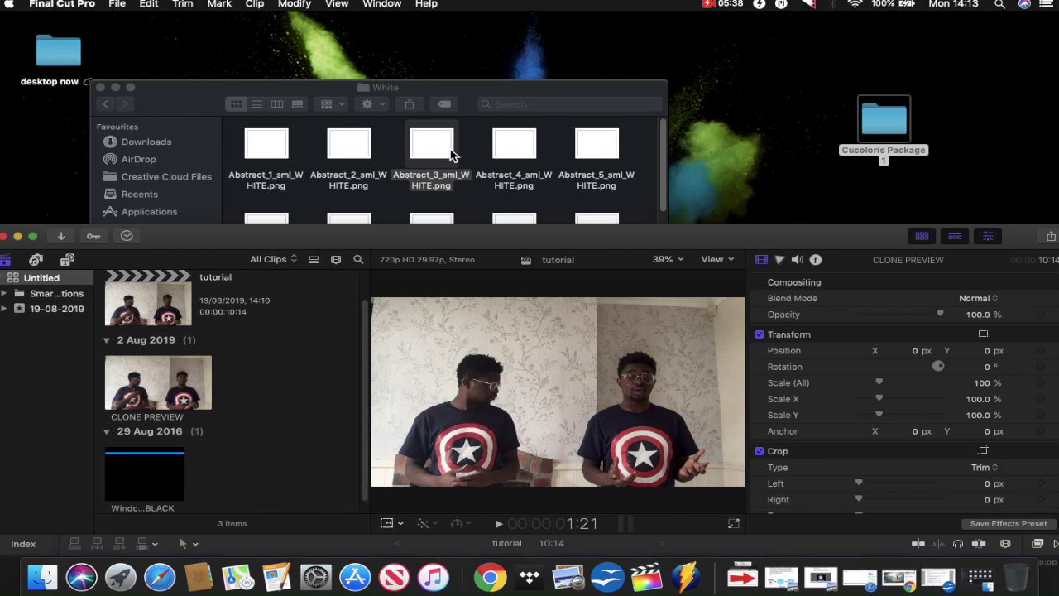
{"action": "left_click_drag", "start_coordinate": [499, 239], "coordinate": [708, 13]}
{"action": "left_click_drag", "start_coordinate": [166, 97], "coordinate": [28, 93]}
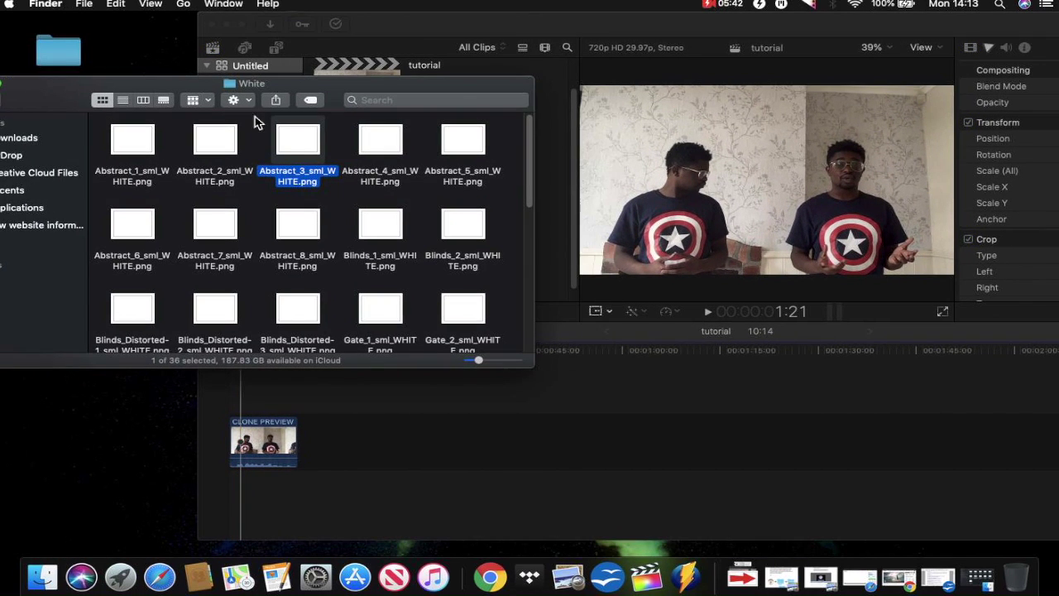
{"action": "mouse_move", "coordinate": [292, 147]}
{"action": "left_mouse_down"}
{"action": "mouse_move", "coordinate": [291, 302]}
{"action": "mouse_move", "coordinate": [260, 407]}
{"action": "mouse_move", "coordinate": [237, 403]}
{"action": "left_mouse_up"}
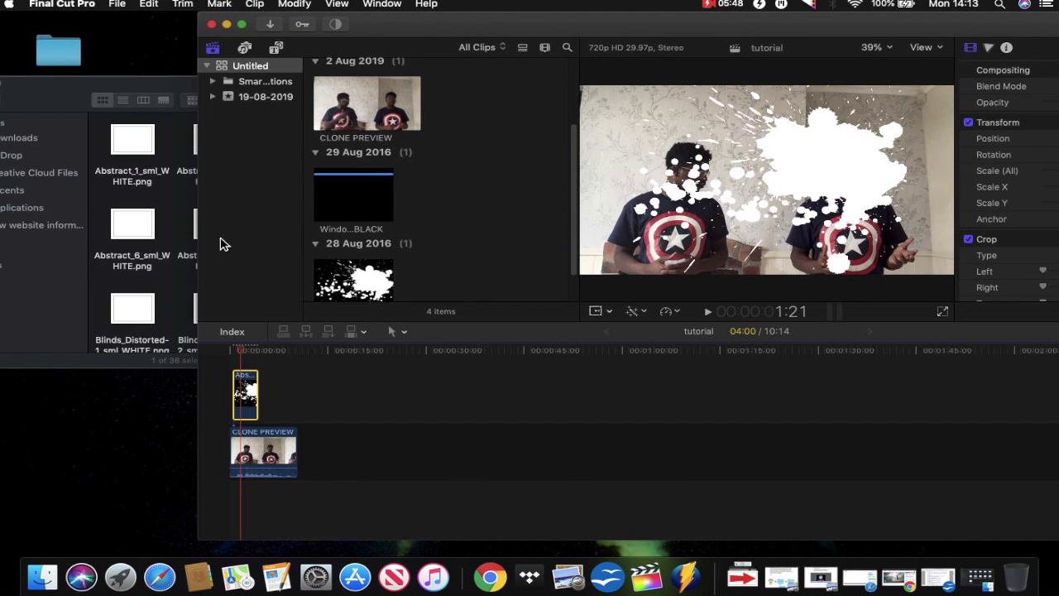
- Add Organic_3_sml_BLACK.png from the Black folder directly above CLONE PREVIEW at the timeline's start, and minimize the Finder window
{"action": "left_click_drag", "start_coordinate": [41, 89], "coordinate": [116, 99]}
{"action": "left_click", "coordinate": [55, 108]}
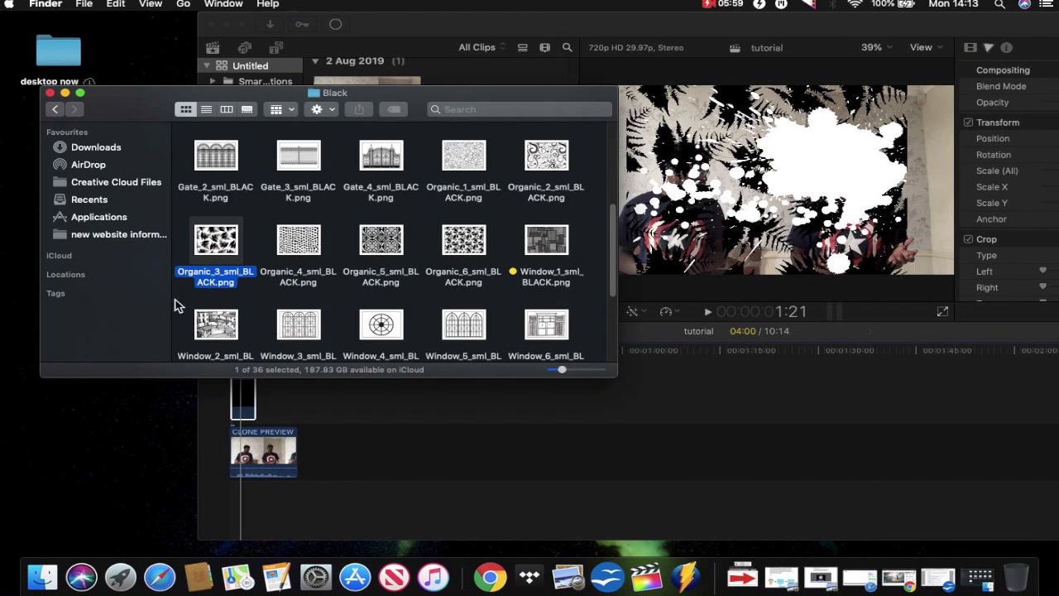
{"action": "left_click", "coordinate": [65, 92]}
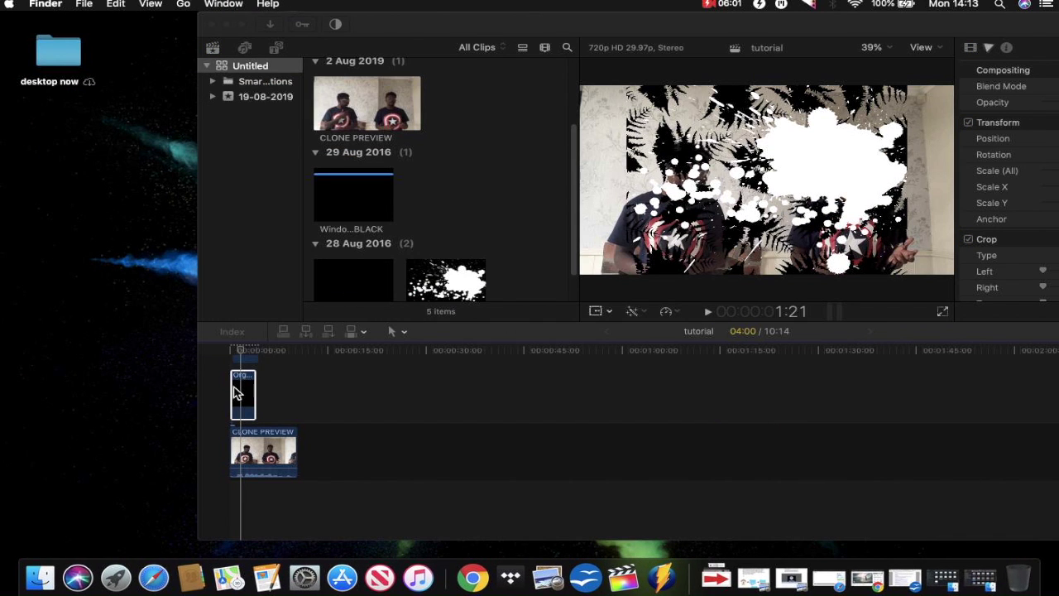
- Scale the Organic_3_sml_BLACK overlay to 195.25% so its foliage covers the frame, keeping opacity at 100%
{"action": "left_click", "coordinate": [444, 161]}
{"action": "left_click_drag", "start_coordinate": [619, 42], "coordinate": [410, 25]}
{"action": "left_click", "coordinate": [983, 122]}
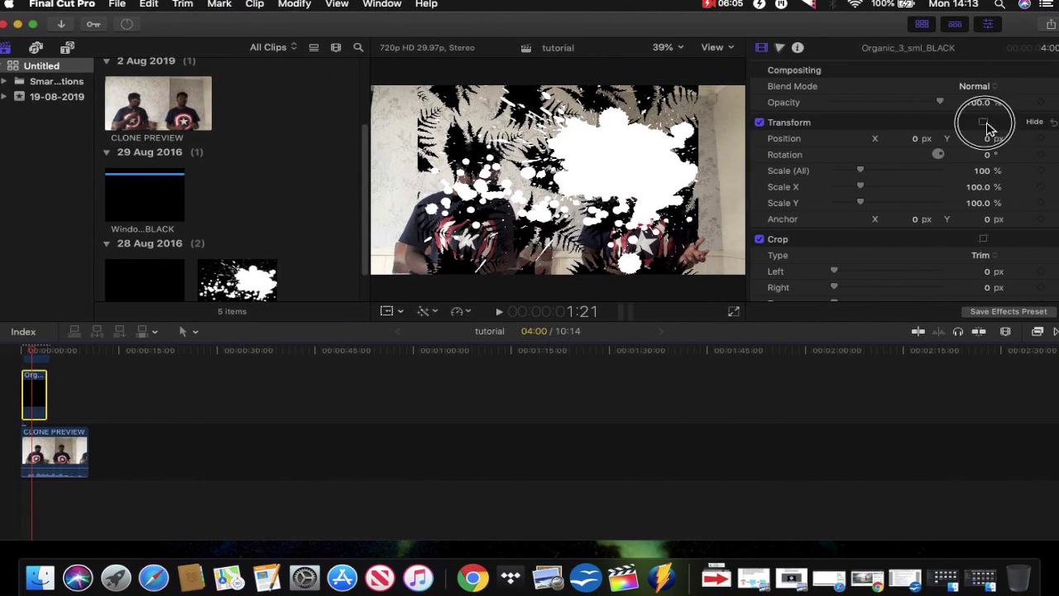
{"action": "left_click_drag", "start_coordinate": [699, 274], "coordinate": [831, 356]}
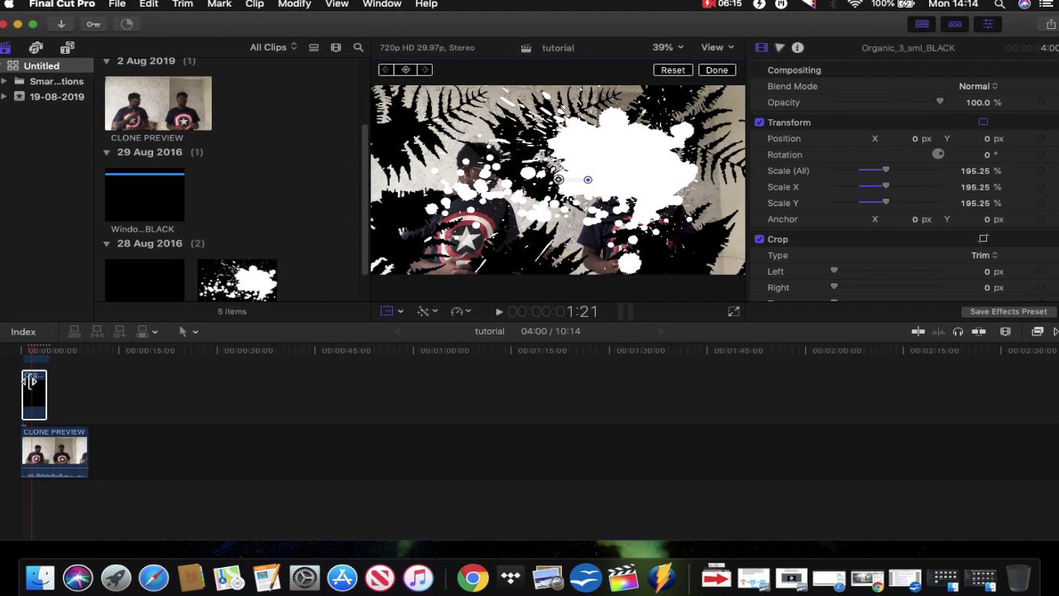
{"action": "left_click", "coordinate": [37, 394]}
{"action": "left_click_drag", "start_coordinate": [942, 104], "coordinate": [970, 168]}
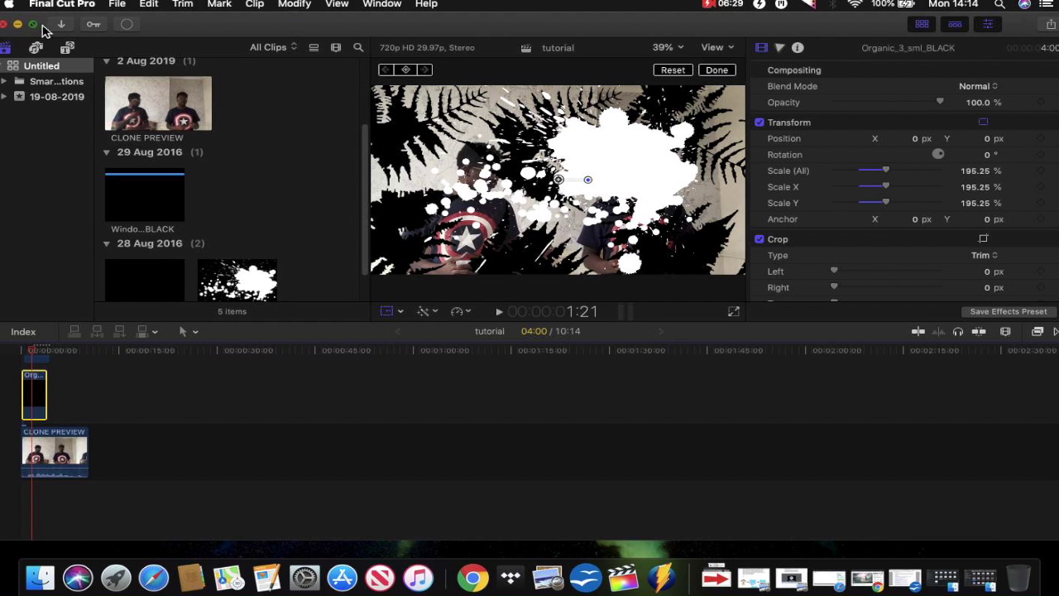
- Return the editor to full screen and play the layered overlays from the start of the timeline to 3:29
{"action": "left_click", "coordinate": [33, 24]}
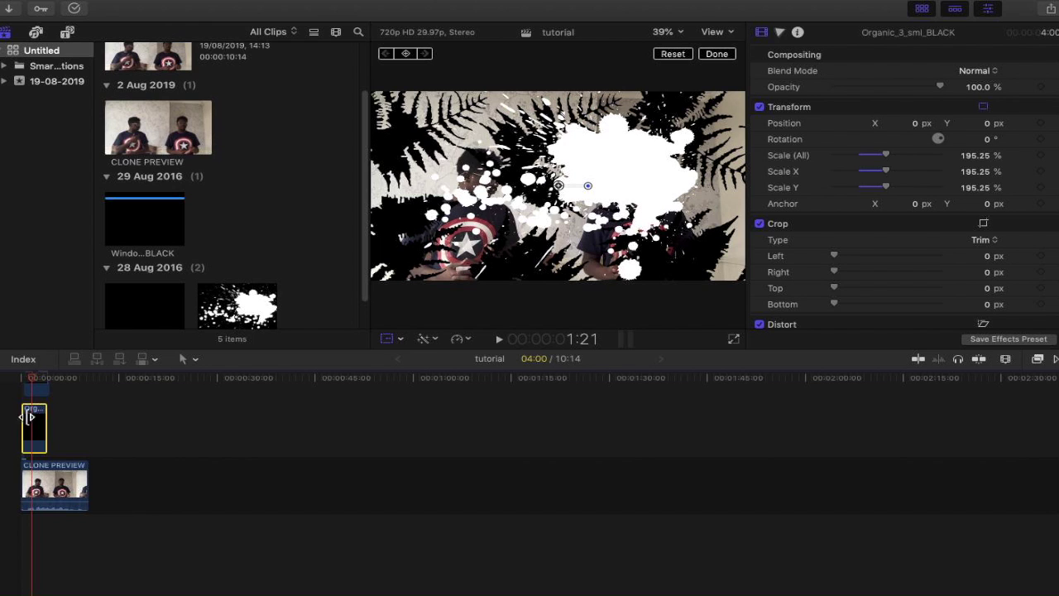
{"action": "left_click", "coordinate": [8, 382]}
{"action": "key", "text": "space"}
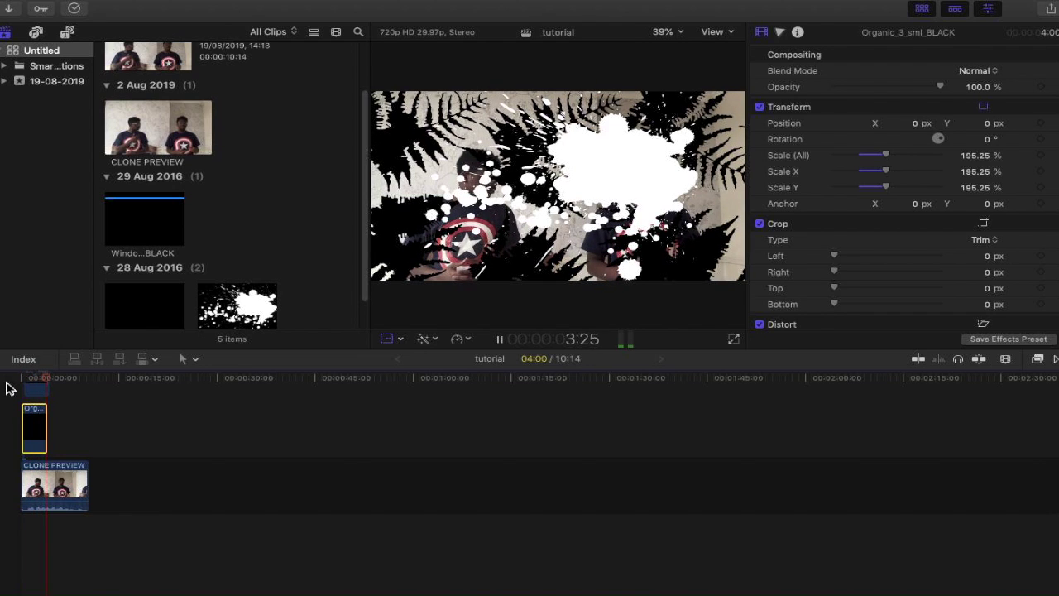
{"action": "key", "text": "space"}
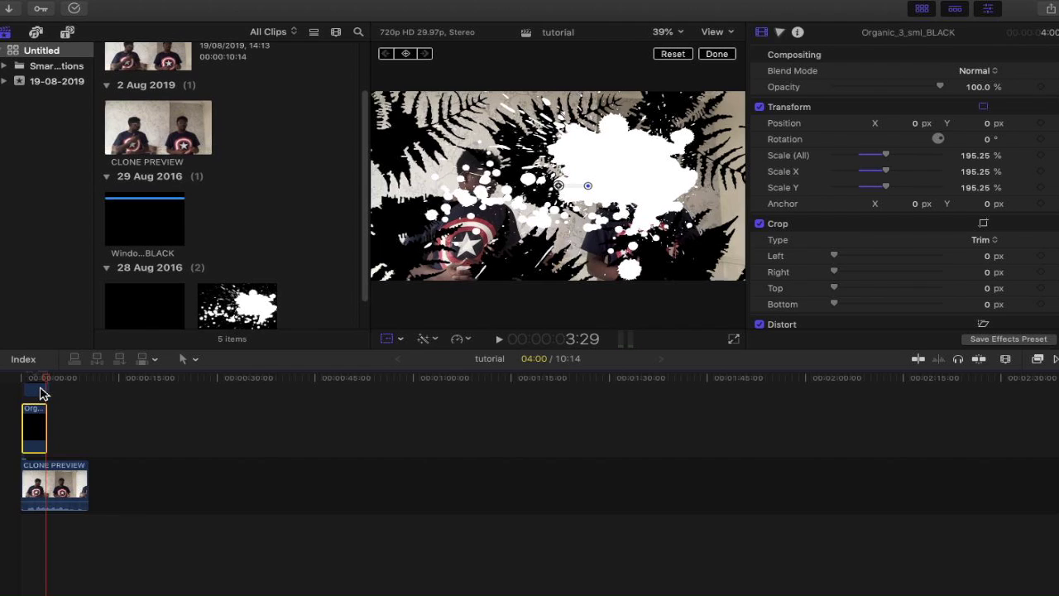